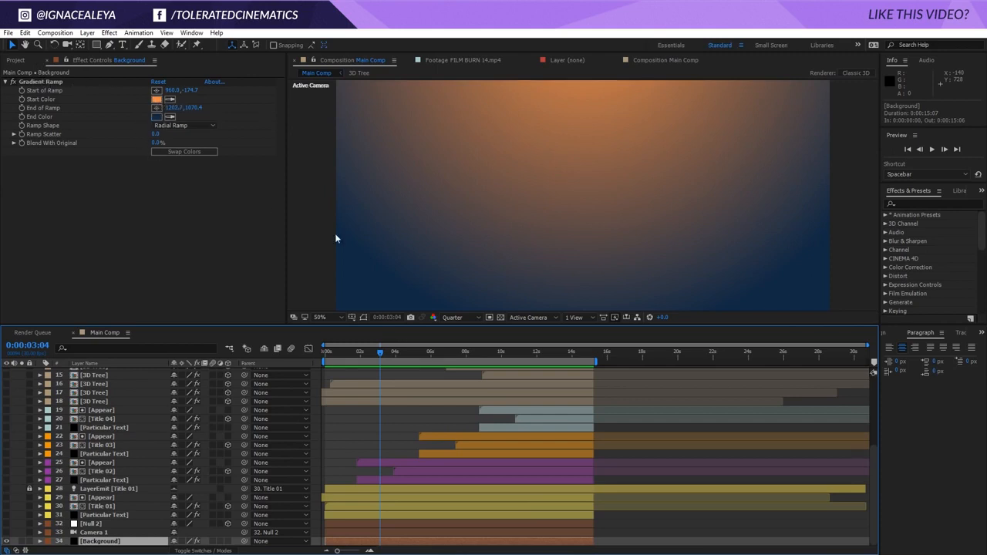
- Fit the composition frame in the viewer and reveal the Position keyframes of the Null 2 layer
left_click(321, 317)
left_click(349, 342)
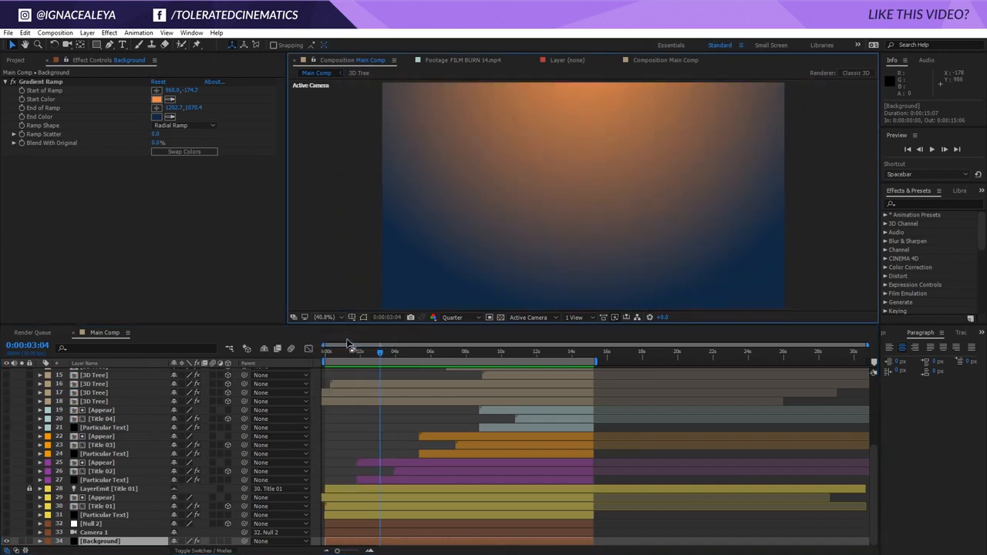
left_click(112, 533)
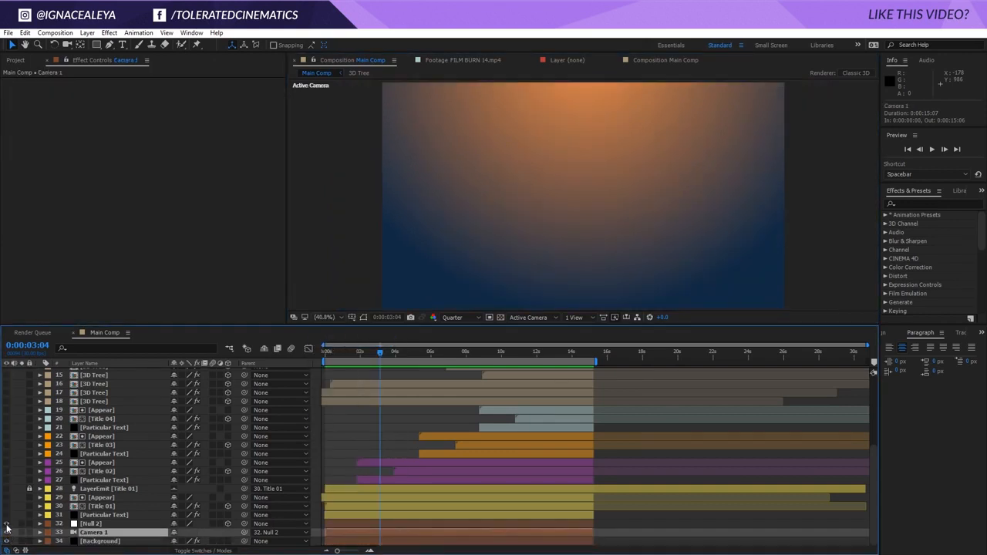
left_click(89, 526)
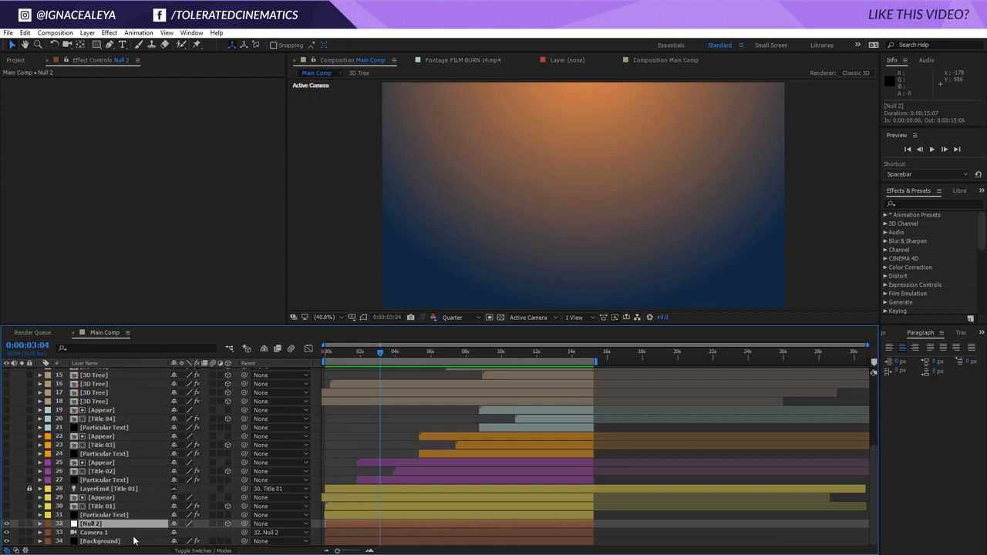
key("p")
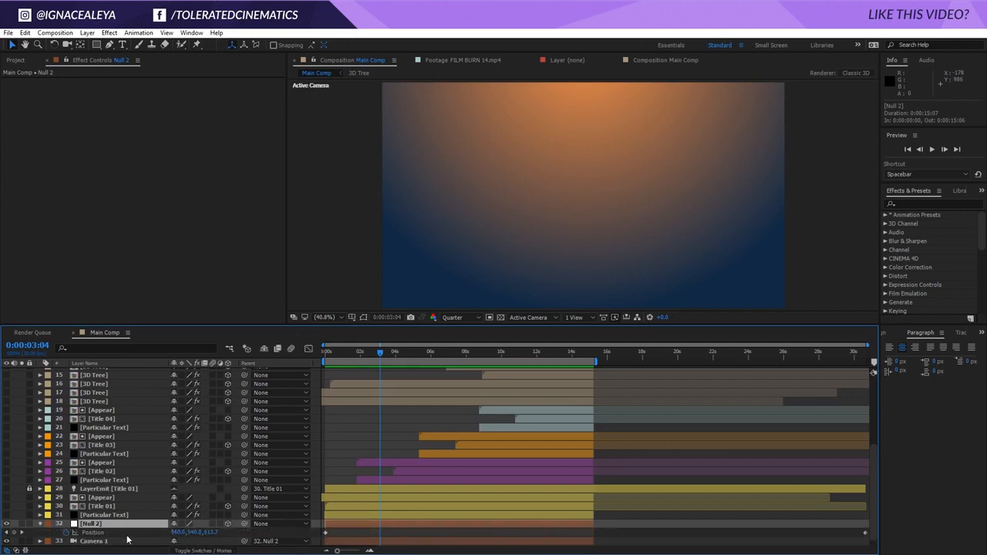
- Scrub Main Comp to 0:00:30:19 and back to 0:00:00:00 to check how the null's Position changes
left_click_drag(326, 352, 318, 372)
left_click_drag(360, 357, 915, 402)
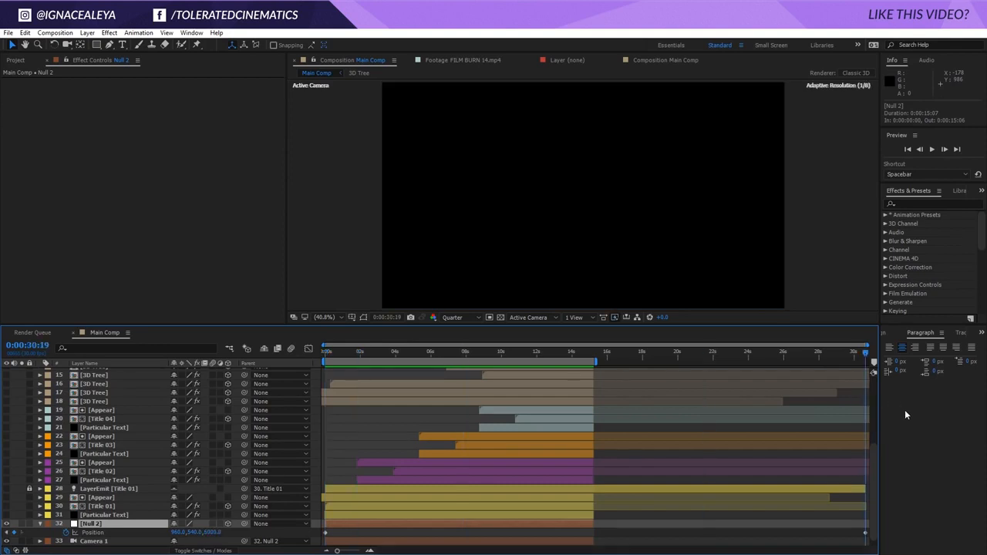
left_click(386, 355)
left_click_drag(333, 360, 277, 360)
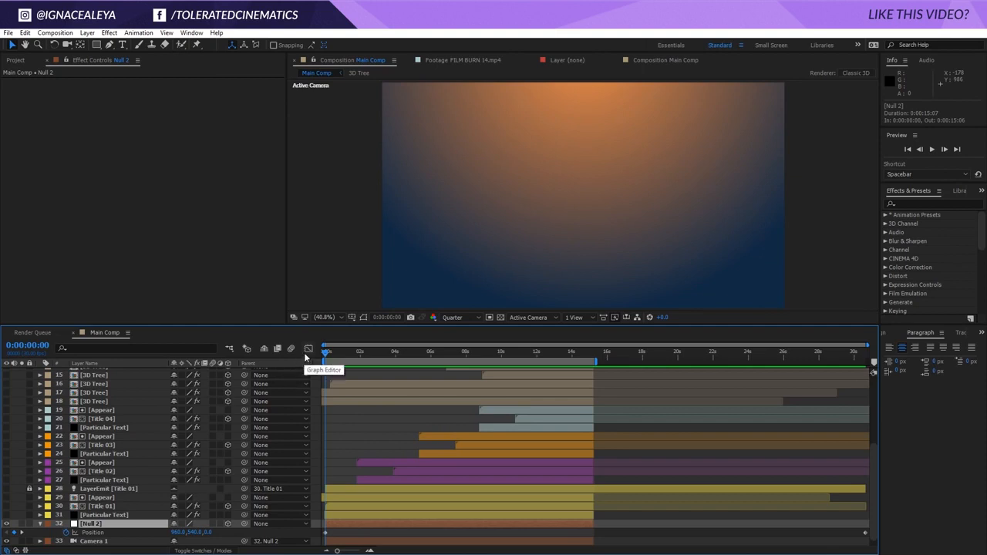
- Turn on the visibility of Particular Text layer 31 and reveal all its animated properties
left_click(115, 515)
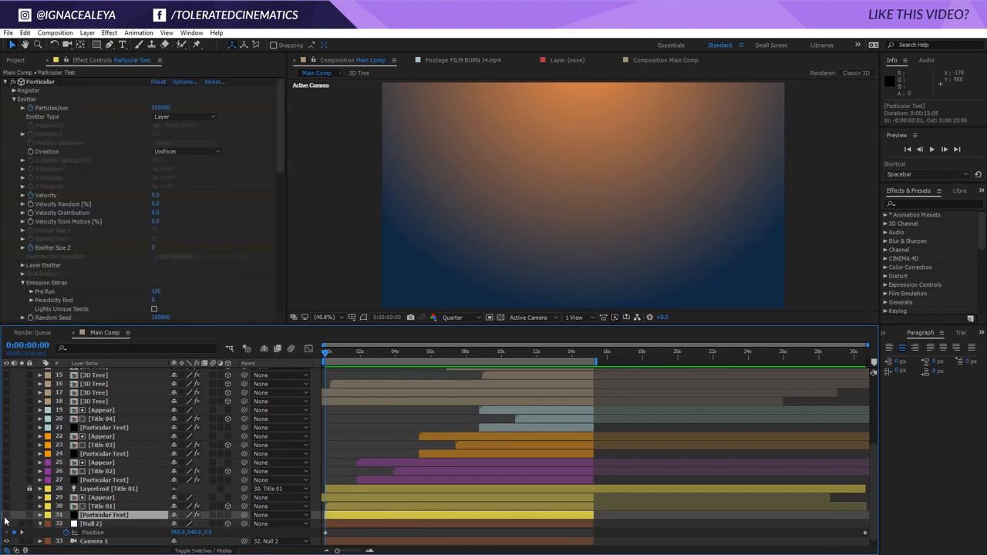
left_click(5, 517)
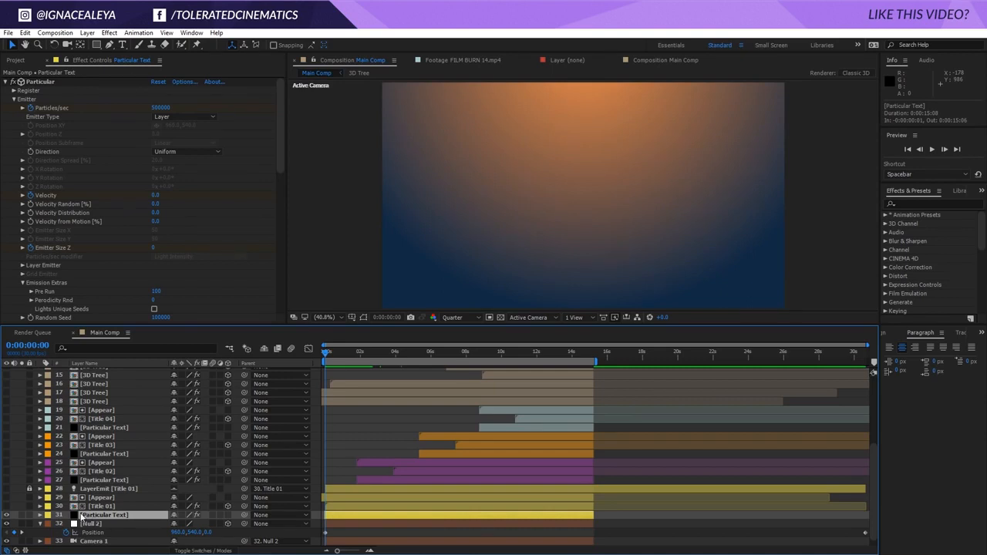
key("u")
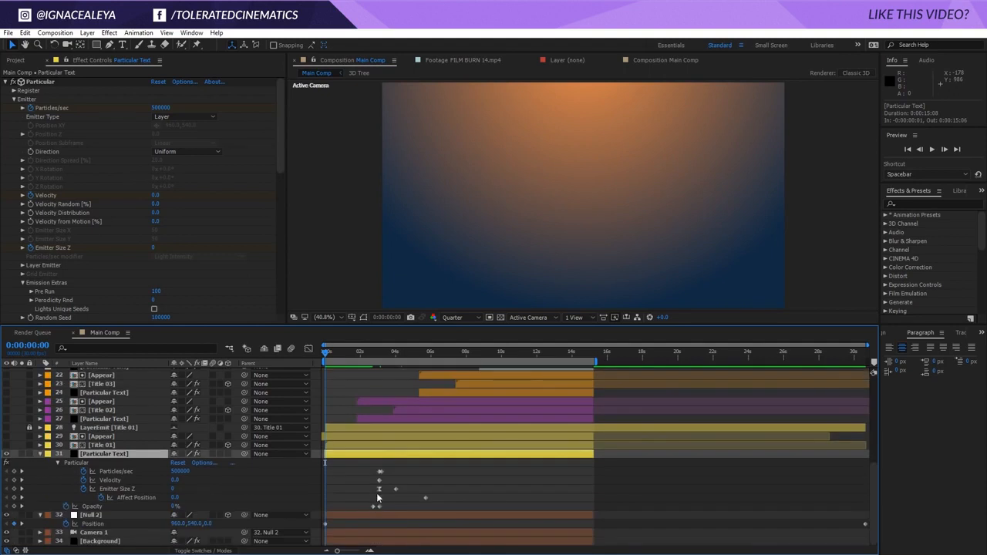
- Scrub through the Particular Text keyframes to about 0:00:03:14 to preview the text dispersing into particles
left_click_drag(330, 353, 383, 364)
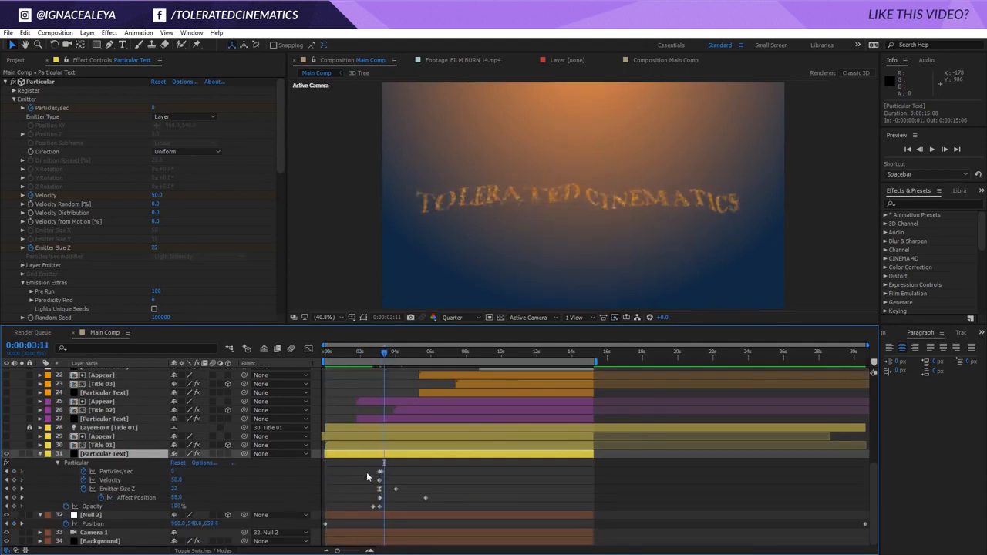
left_click(367, 473)
left_click(379, 356)
mouse_move(379, 357)
left_mouse_down()
mouse_move(408, 360)
mouse_move(385, 366)
left_mouse_up()
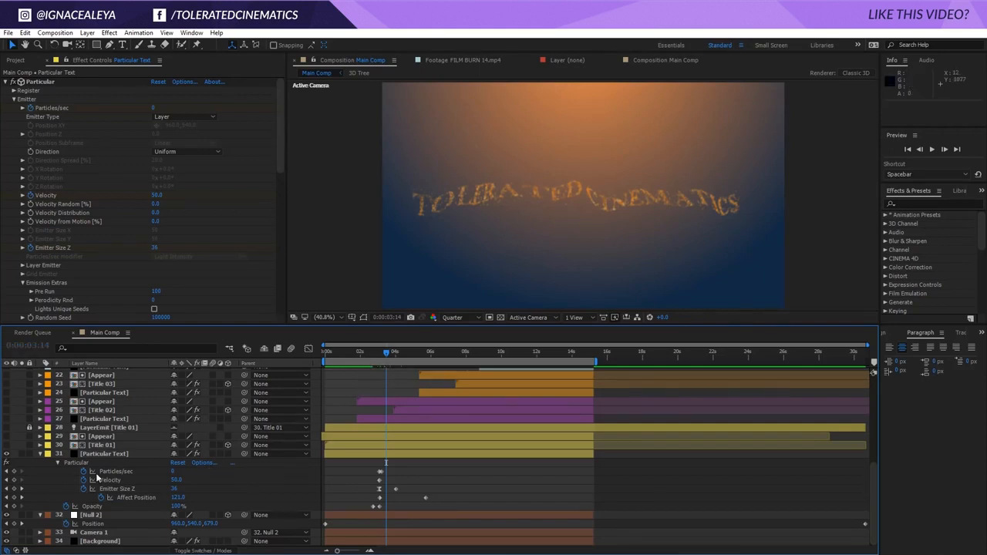
- Examine the Particular effect's Emitter and Particle settings on layer 31 and the effects on the Title 01 layer
left_click(113, 454)
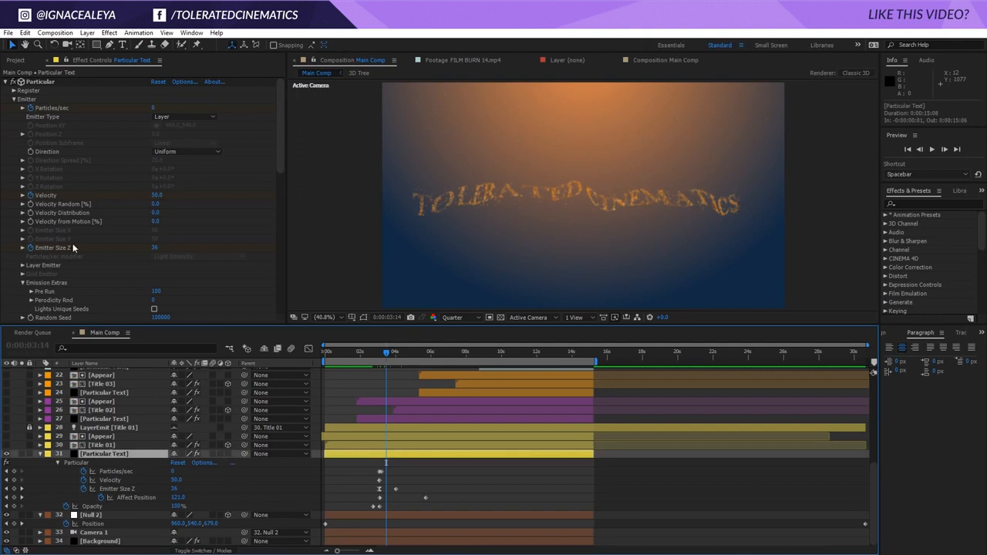
left_click(6, 82)
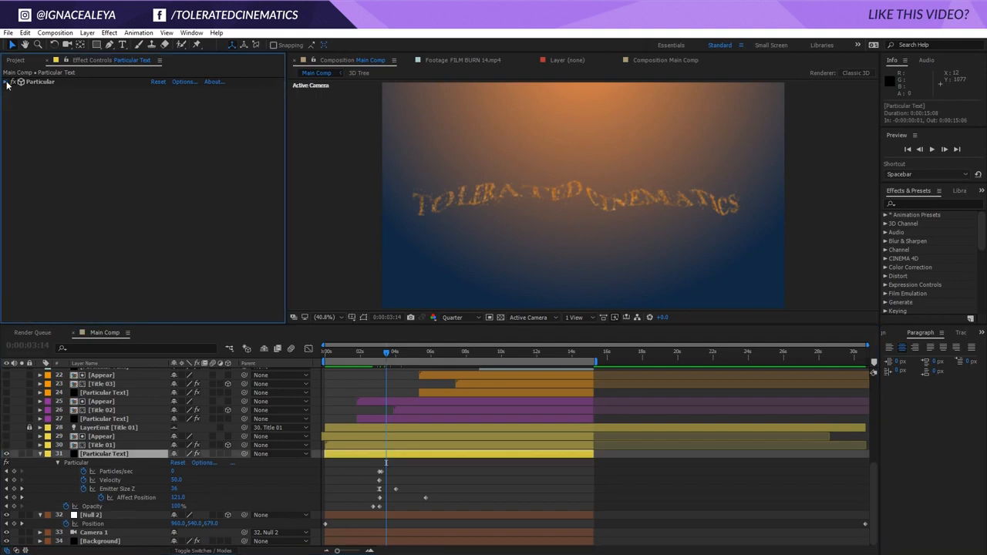
left_click(5, 82)
left_click(6, 82)
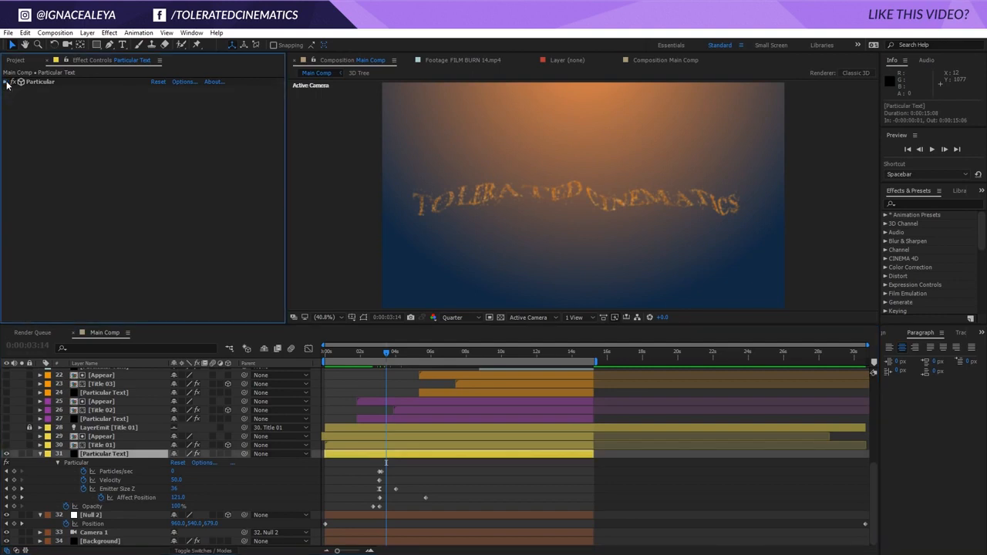
left_click(115, 446)
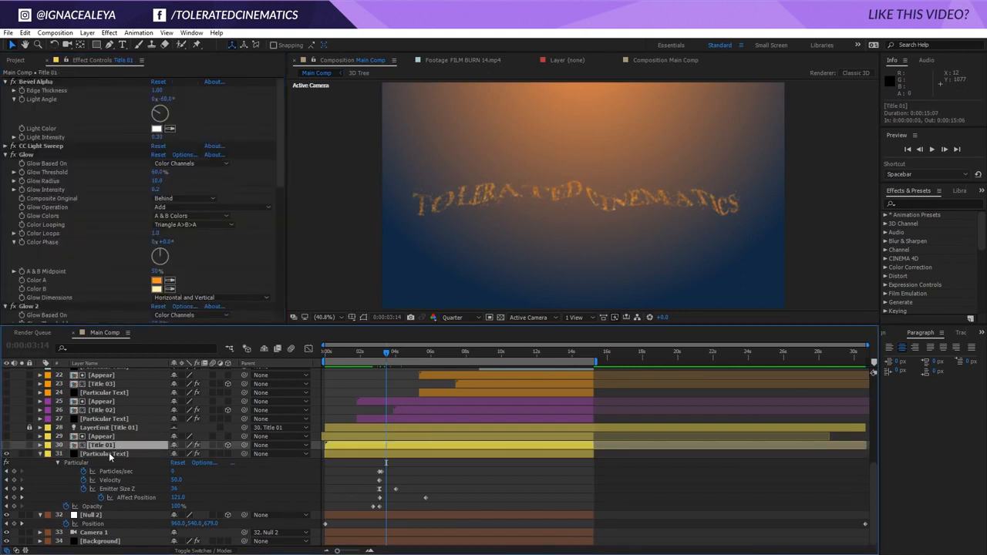
left_click(108, 453)
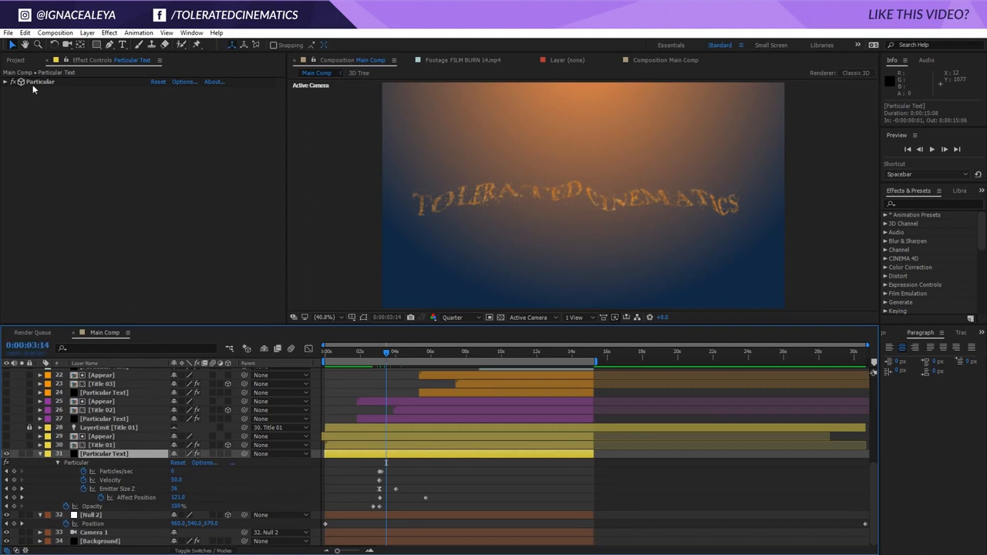
left_click(4, 81)
scroll(25, 244, "down", 3)
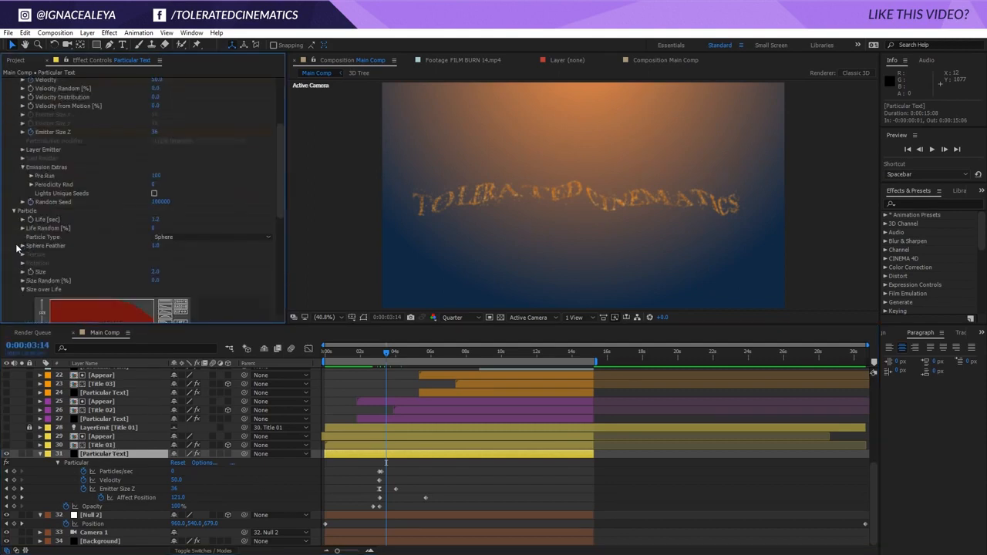
scroll(72, 203, "up", 3)
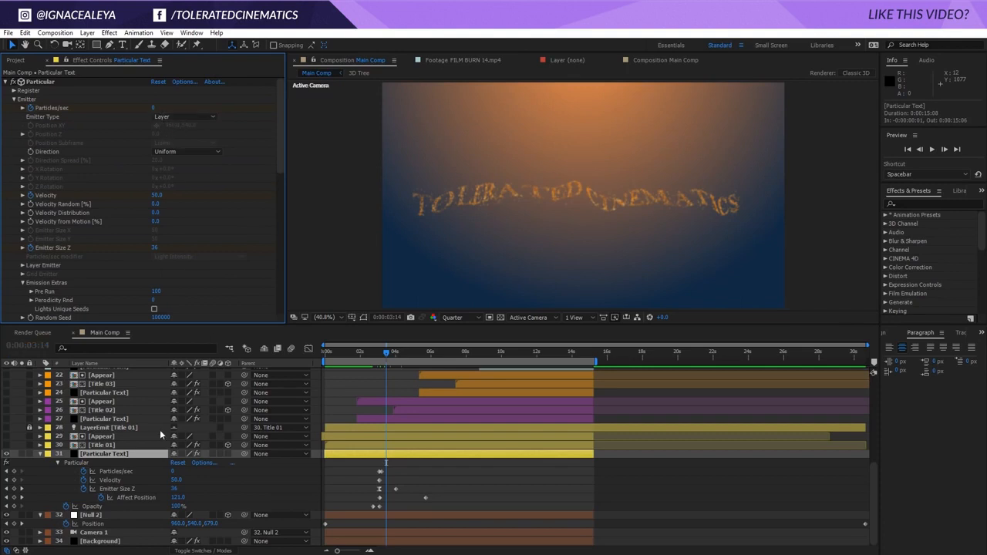
- Open the Appear precomposition of layer 29 and inspect its FN layer's Fractal Noise settings at the first frame
left_click(100, 445)
left_click(113, 438)
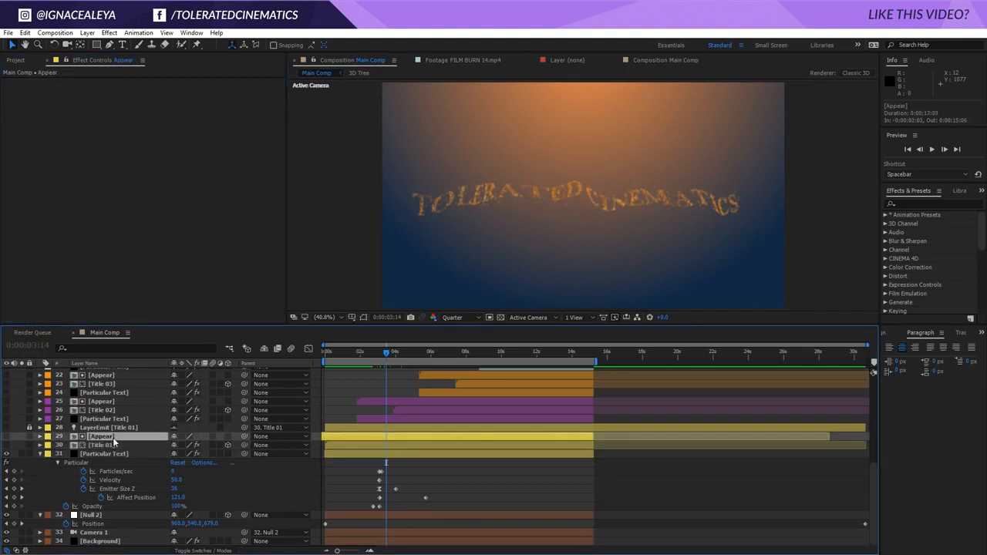
double_click(112, 437)
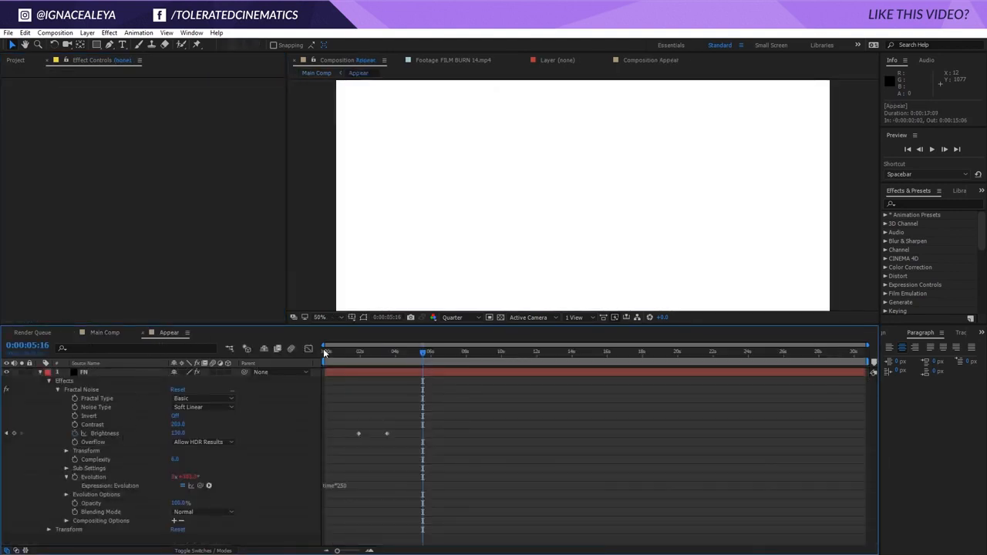
mouse_move(325, 352)
left_mouse_down()
mouse_move(369, 366)
mouse_move(360, 356)
mouse_move(323, 363)
left_mouse_up()
left_click(370, 398)
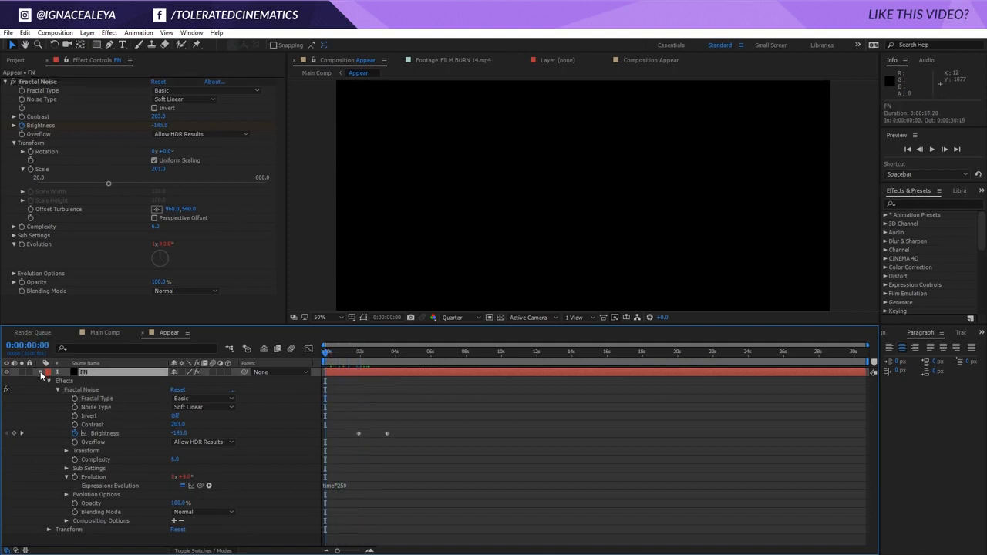
- Scrub the FN layer's Brightness animation to 0:00:03:12 and collapse its Fractal Noise effect controls
left_click(40, 372)
left_click(39, 372)
left_click_drag(329, 354, 386, 374)
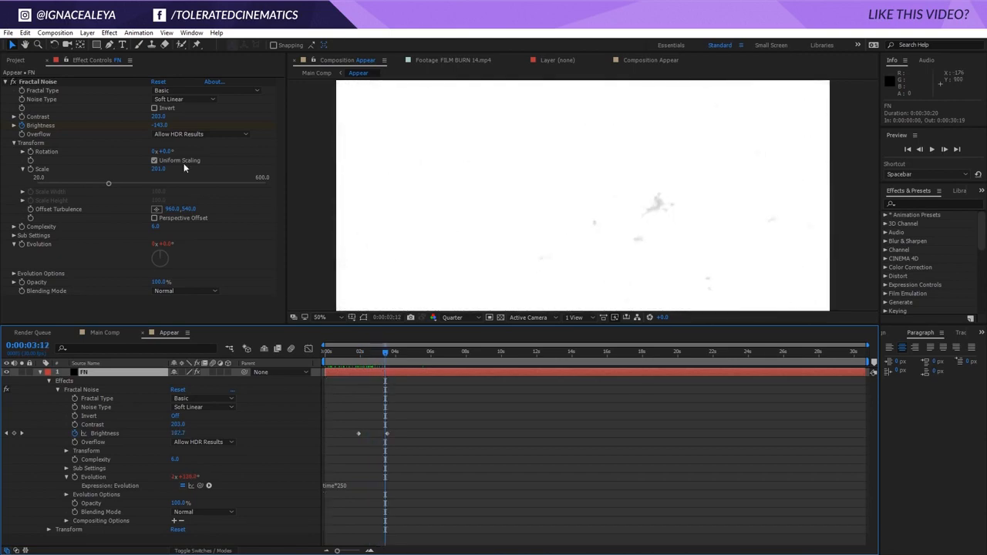
left_click(6, 82)
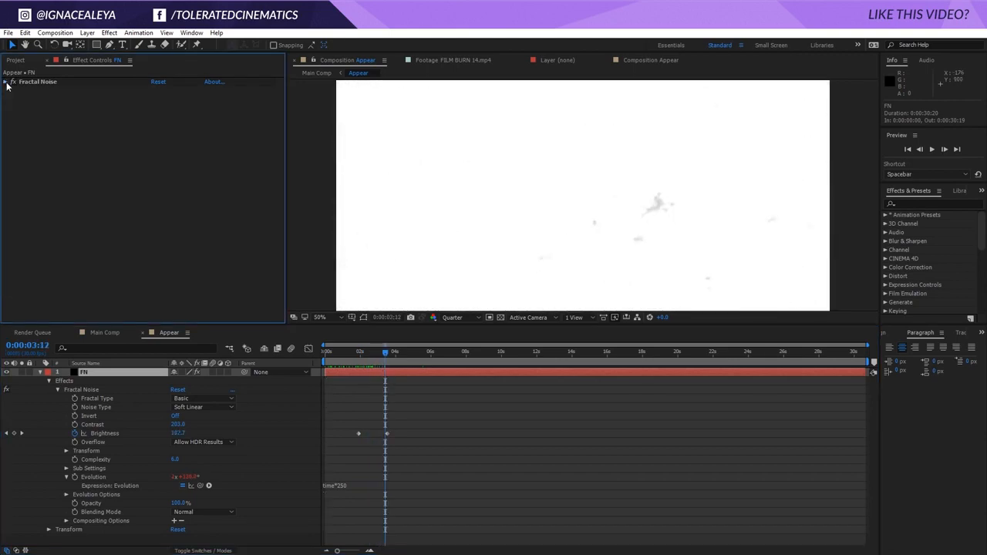
- Return to Main Comp at 0:00:02:18 and review the effects of the Title 01 and Particular Text layers
left_click(109, 333)
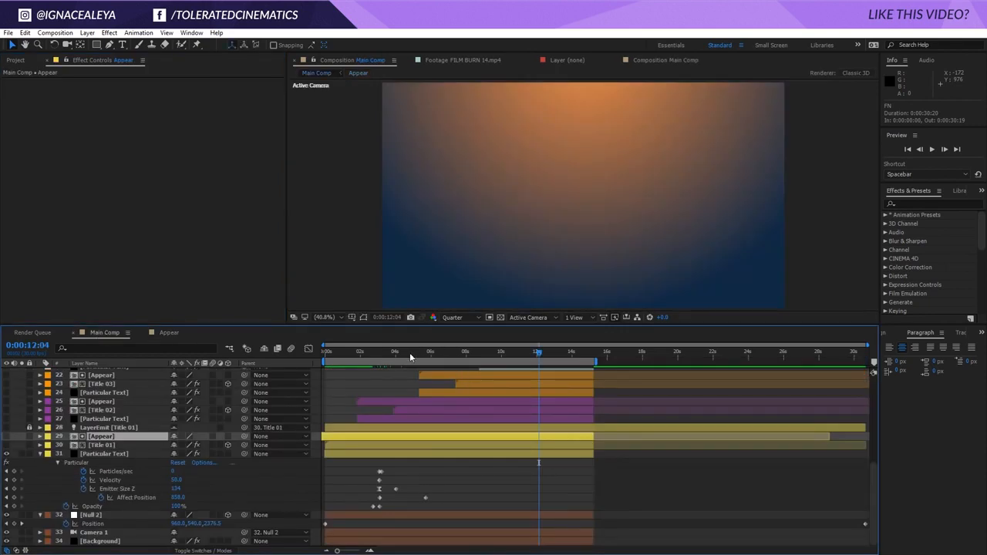
left_click_drag(410, 353, 371, 374)
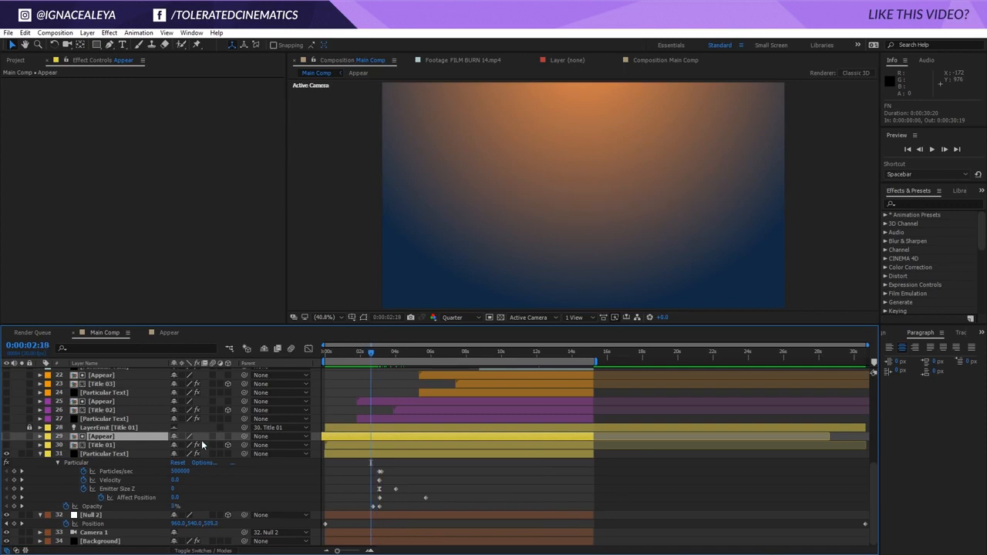
left_click(110, 445)
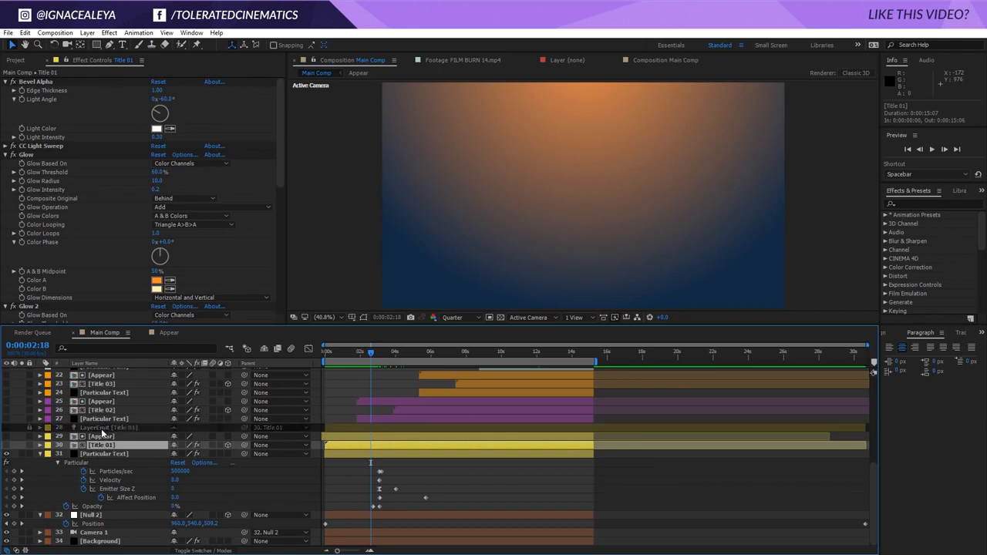
left_click(103, 430)
scroll(104, 428, "up", 1)
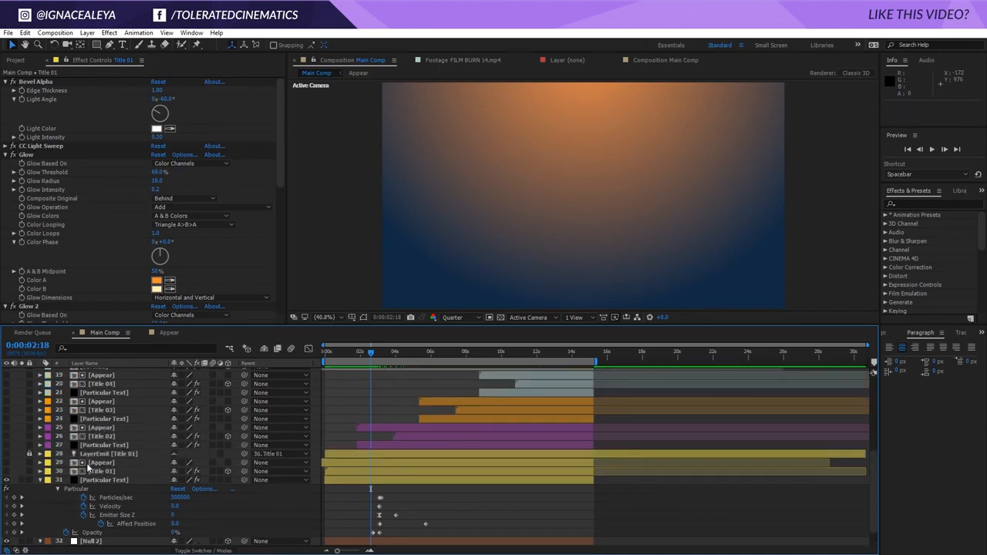
left_click(98, 481)
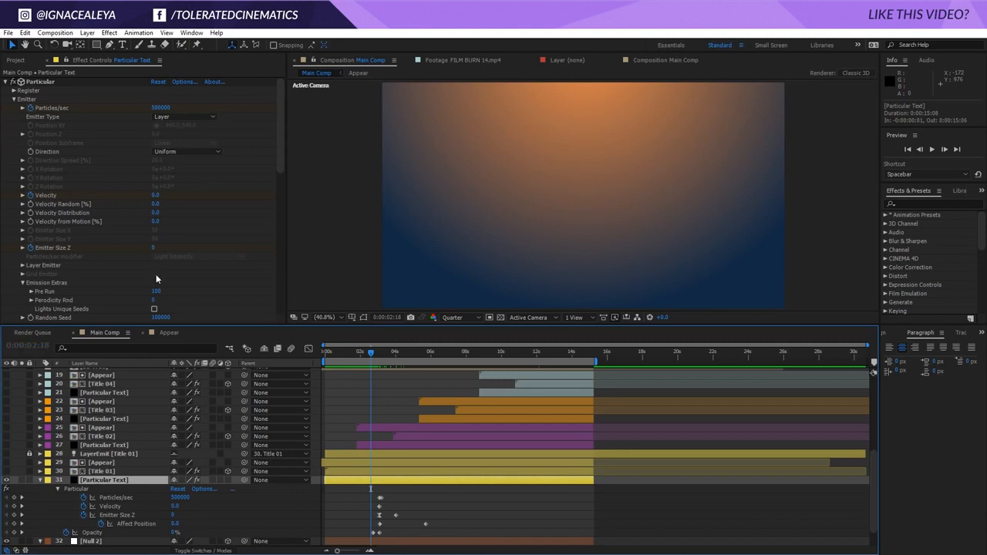
- Check Particular Text layer 27, and preview layer 31's particle dispersal up to 0:00:03:10 and back to 0:00:02:20
left_click(105, 444)
scroll(106, 445, "up", 2)
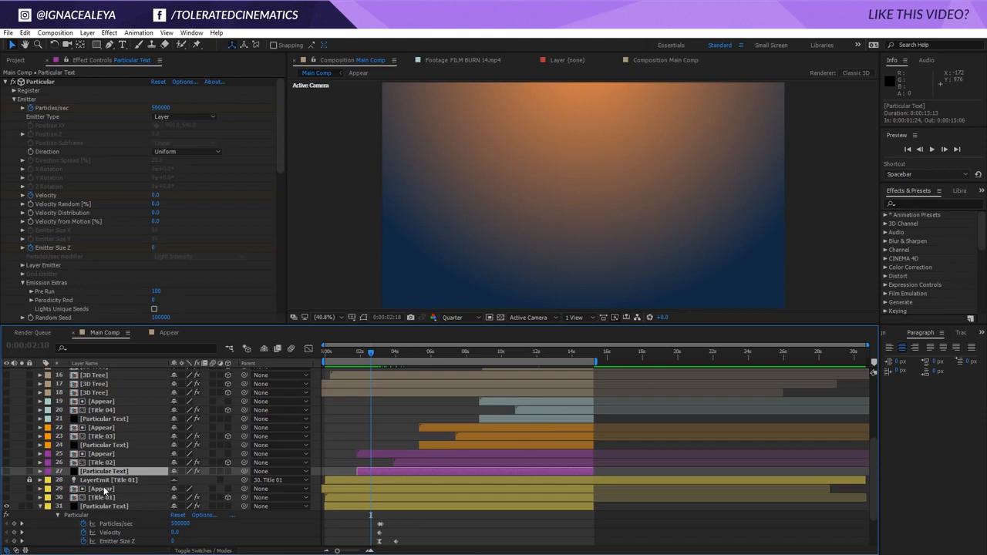
left_click(103, 507)
scroll(103, 511, "down", 3)
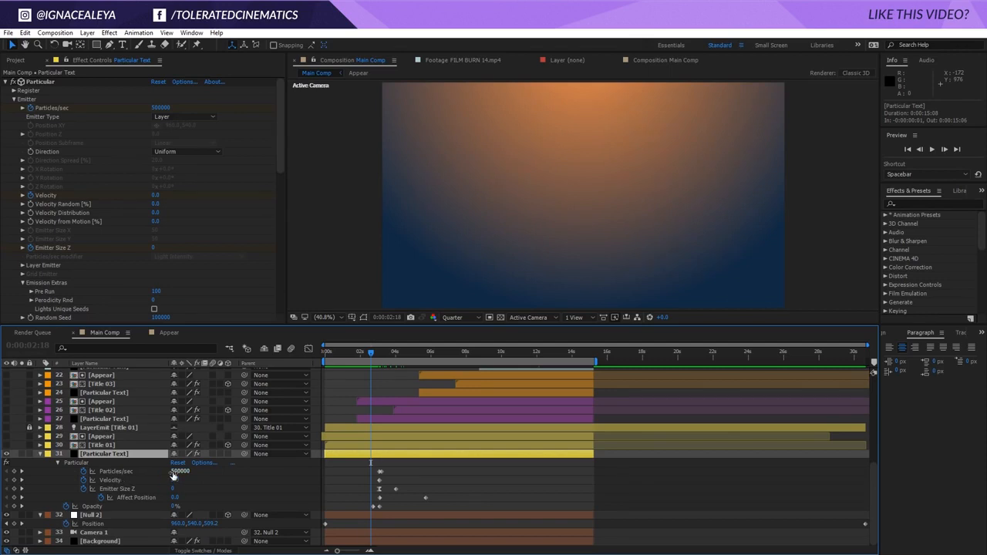
left_click_drag(371, 351, 384, 358)
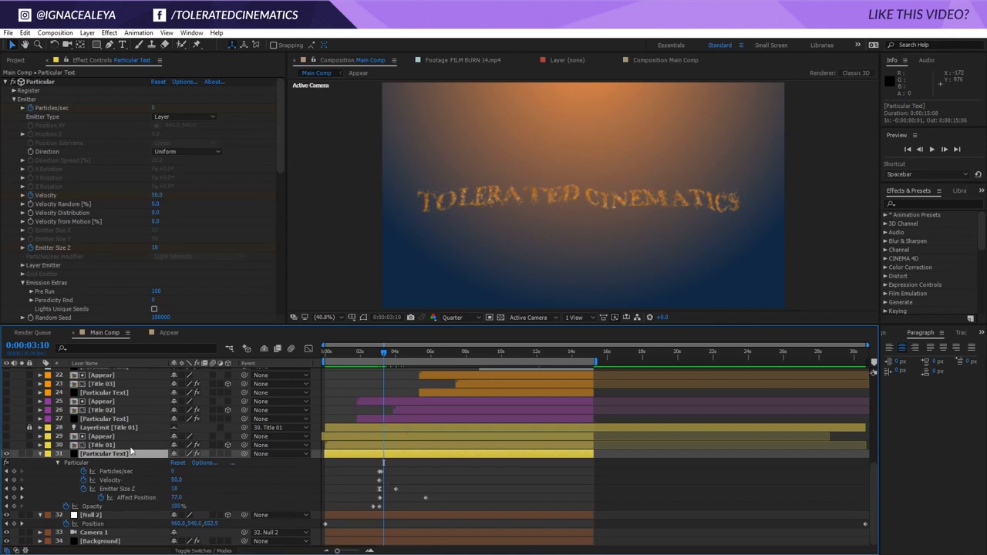
left_click_drag(380, 355, 372, 355)
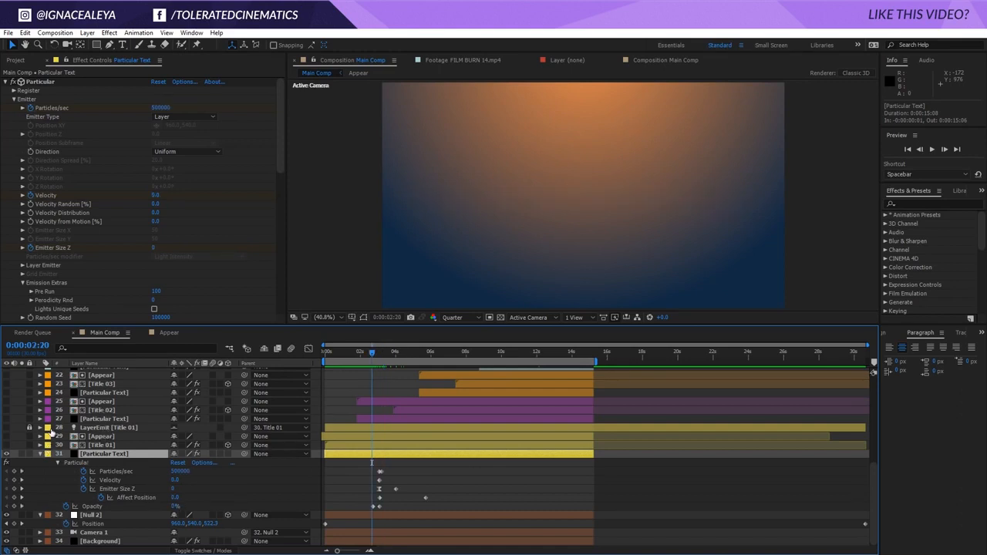
- Move the current time to 0:00:06:23 and turn on the visibility of the Title, Appear, Particular Text and LayerEmit layers 20 to 30
scroll(51, 436, "up", 3)
scroll(102, 436, "up", 2)
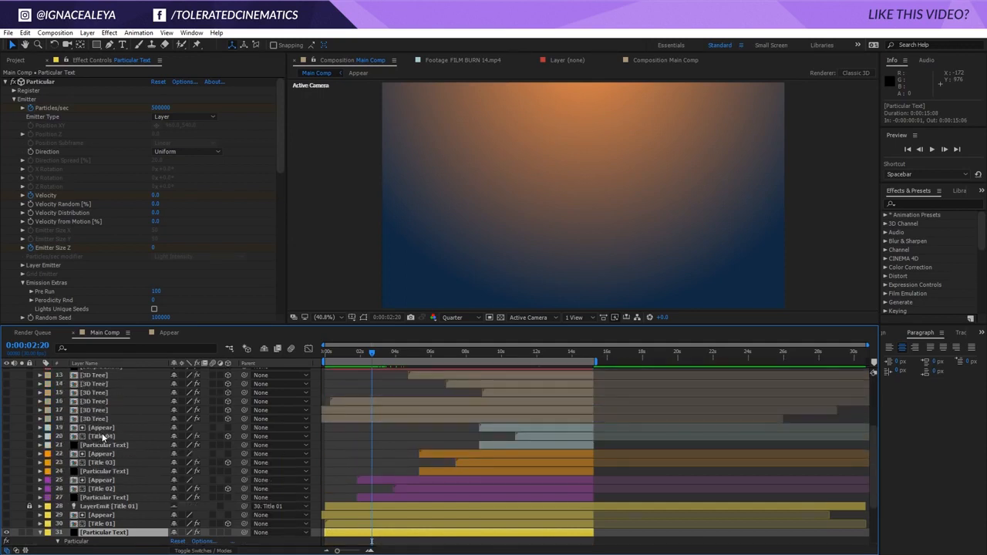
scroll(98, 450, "up", 2)
left_click_drag(375, 367, 444, 379)
key("u")
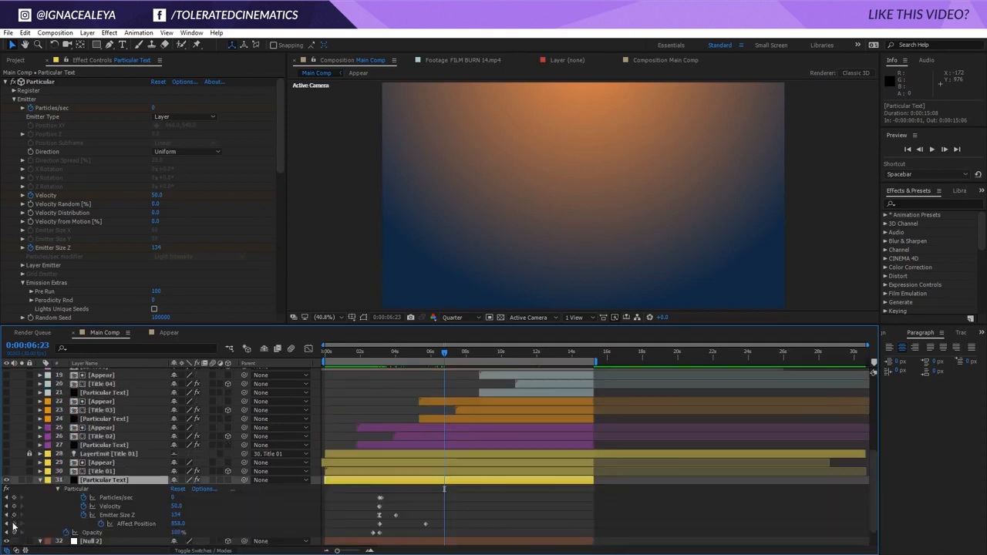
left_click_drag(6, 411, 6, 384)
scroll(7, 406, "up", 2)
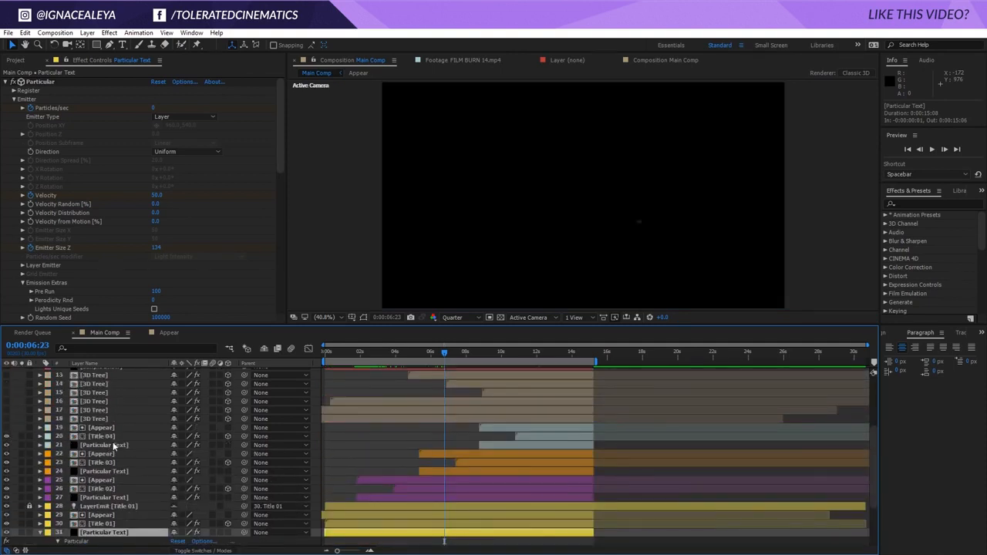
- Hide the Appear layers 19, 25 and 29 and check the first title at 0:00:01:14
left_click(7, 428)
left_click(7, 428)
left_click_drag(384, 365, 351, 379)
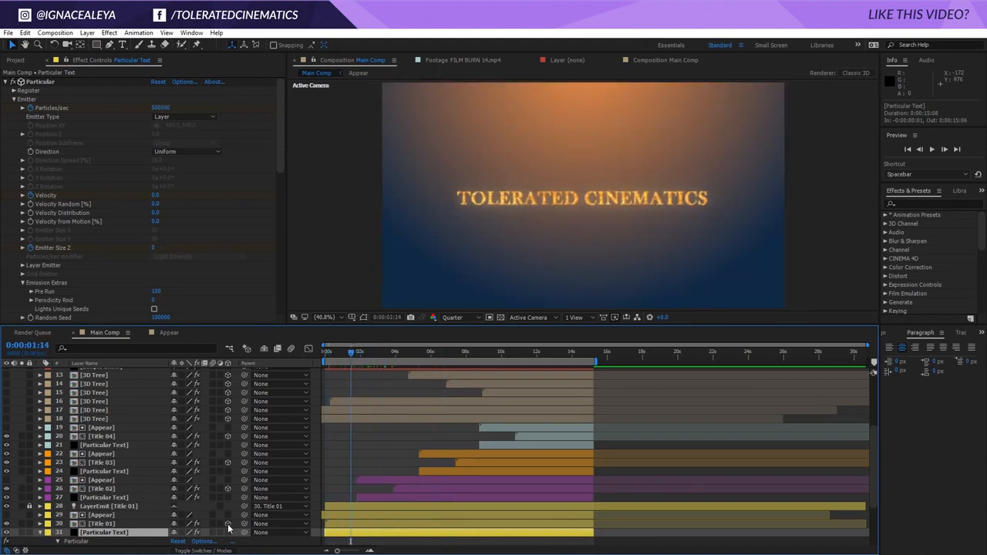
- Hide the Appear layer 22 at 0:00:06:07 and preview the titles up to 0:00:12:12
left_click_drag(347, 355, 436, 378)
left_click(436, 470)
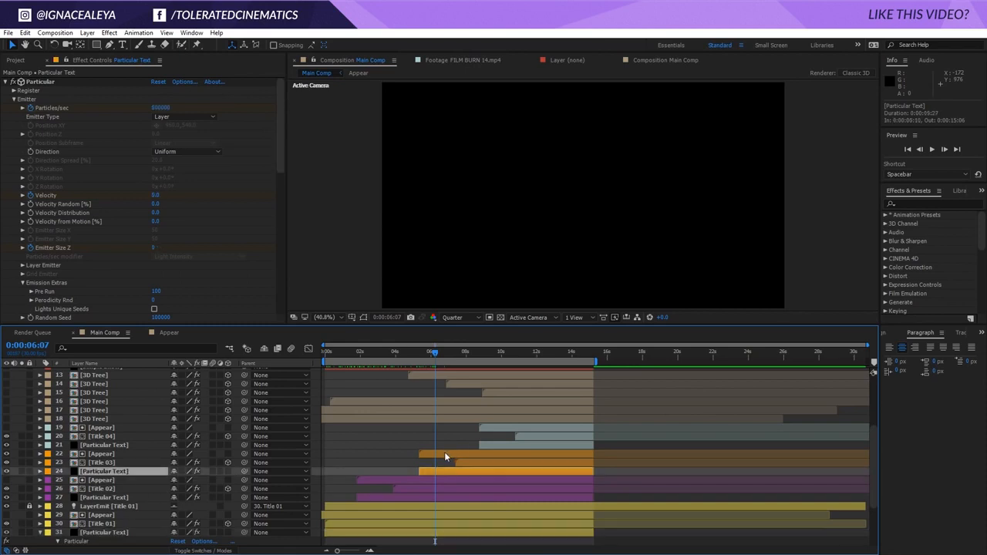
left_click(442, 452)
left_click(7, 455)
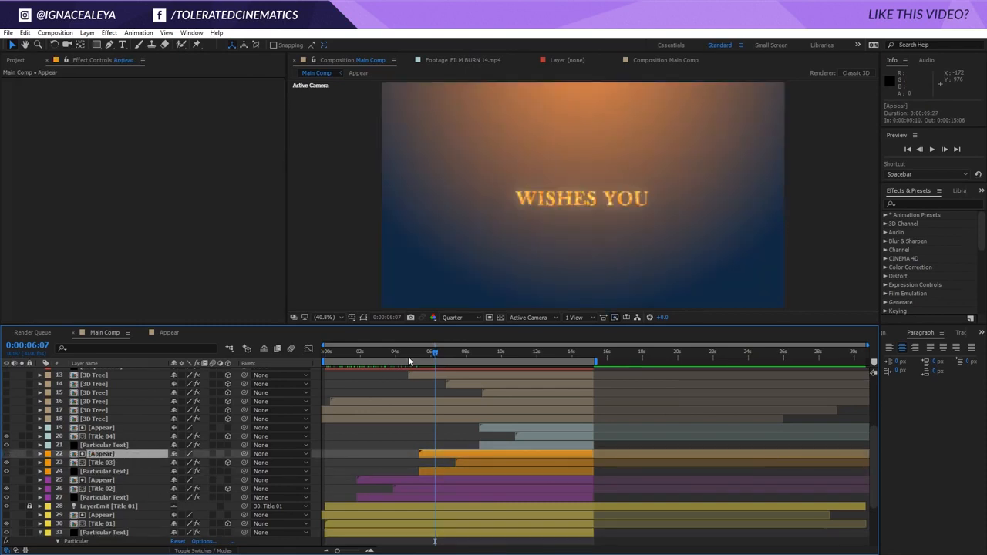
left_click_drag(439, 355, 545, 375)
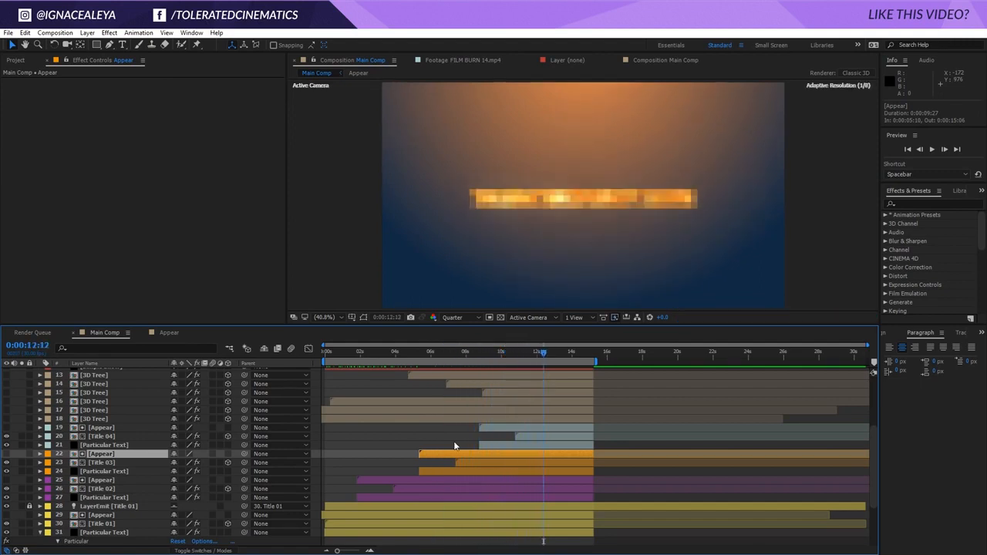
- Open the Title 03 precomp's nested Title 03 Text comp and delete the Gradient Ramp effect from the A MERRY CHRISTMAS layer
double_click(108, 463)
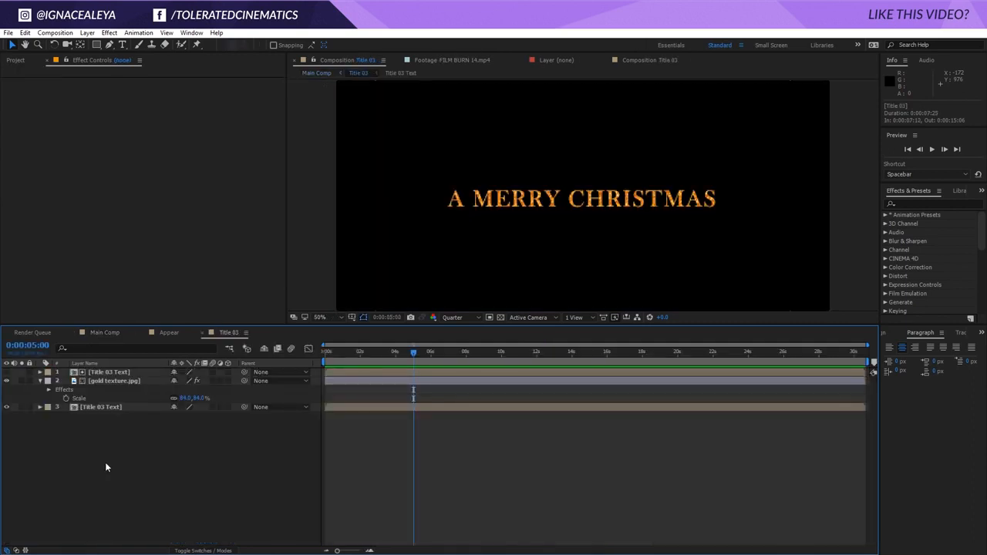
left_click(108, 407)
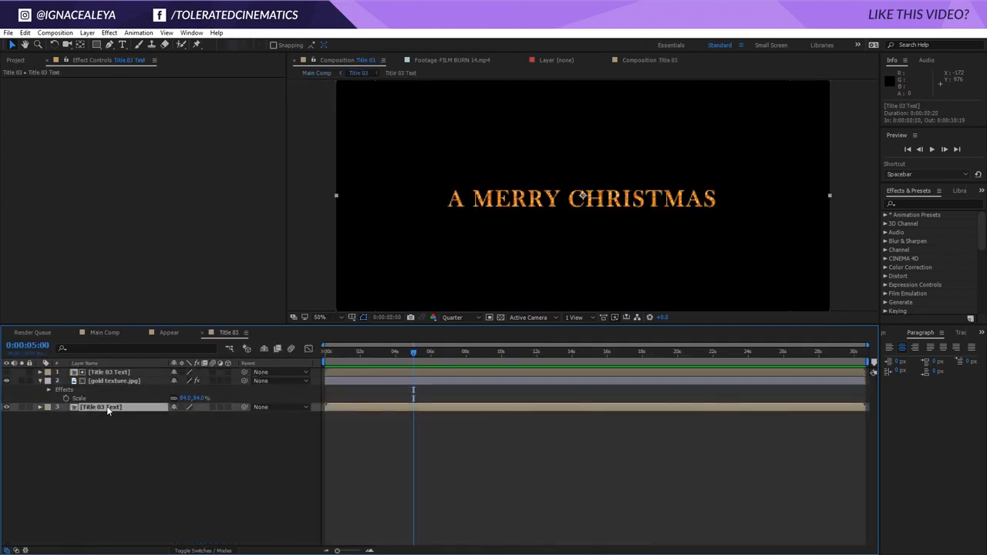
double_click(101, 407)
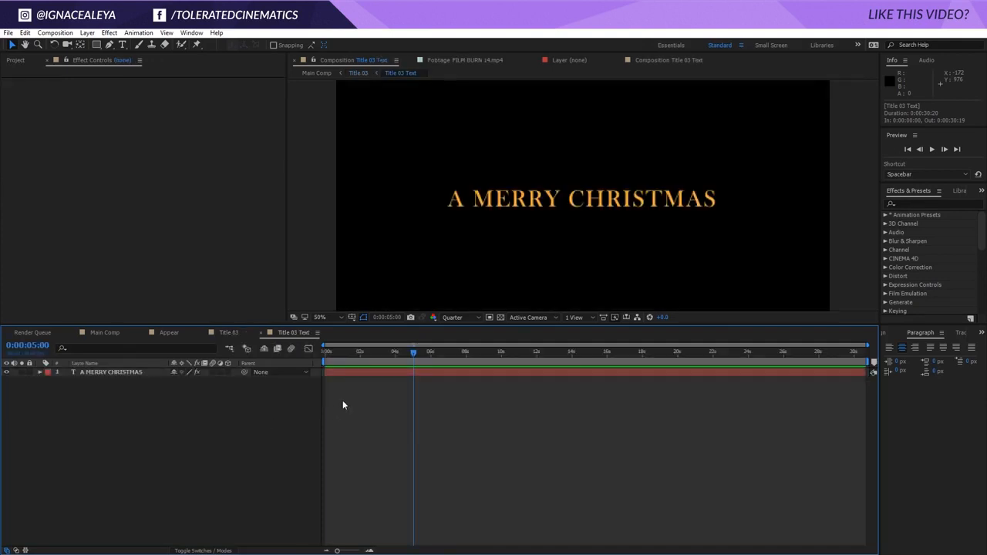
left_click(122, 374)
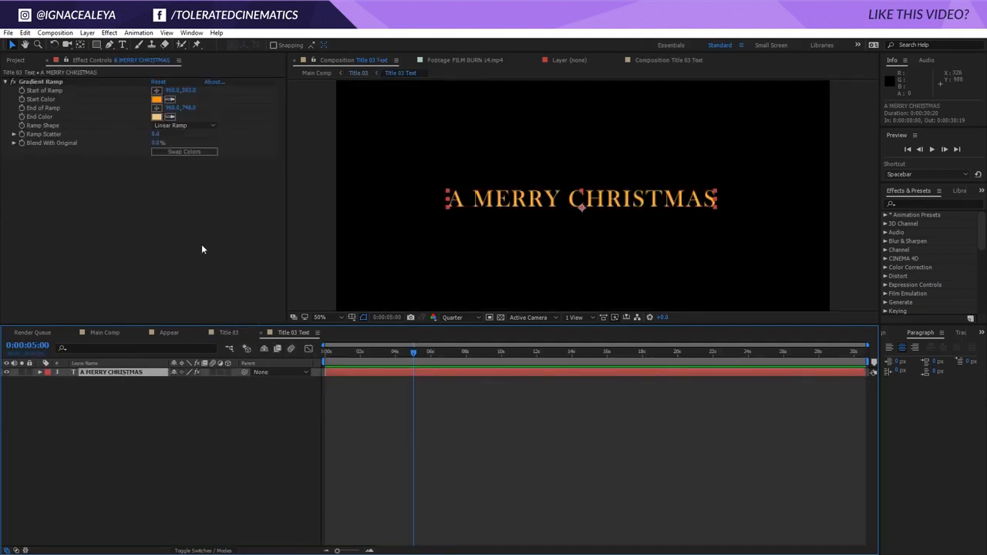
left_click(46, 81)
key("Delete")
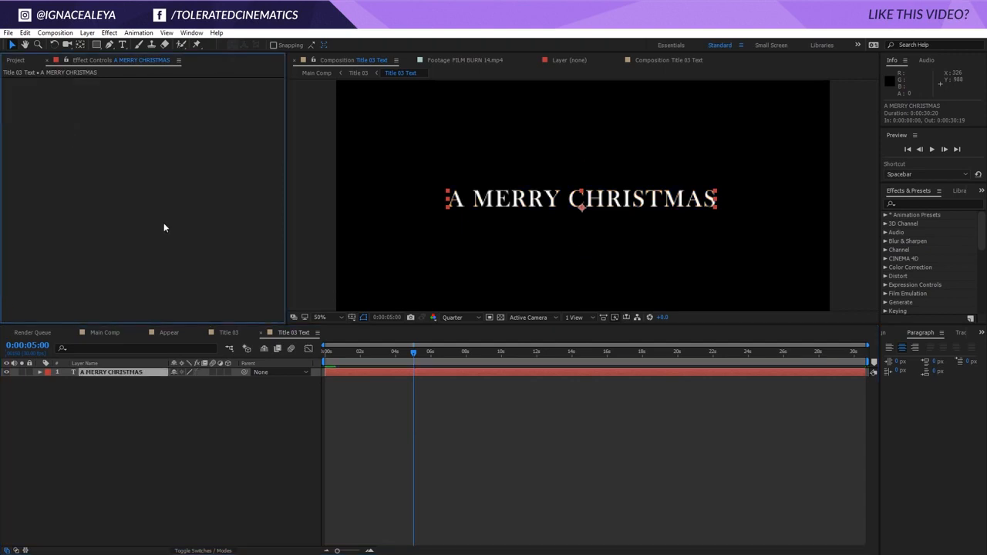
- Return to the Title 03 comp, select gold texture.jpg, and view the title at 100% magnification and Full resolution
left_click(226, 332)
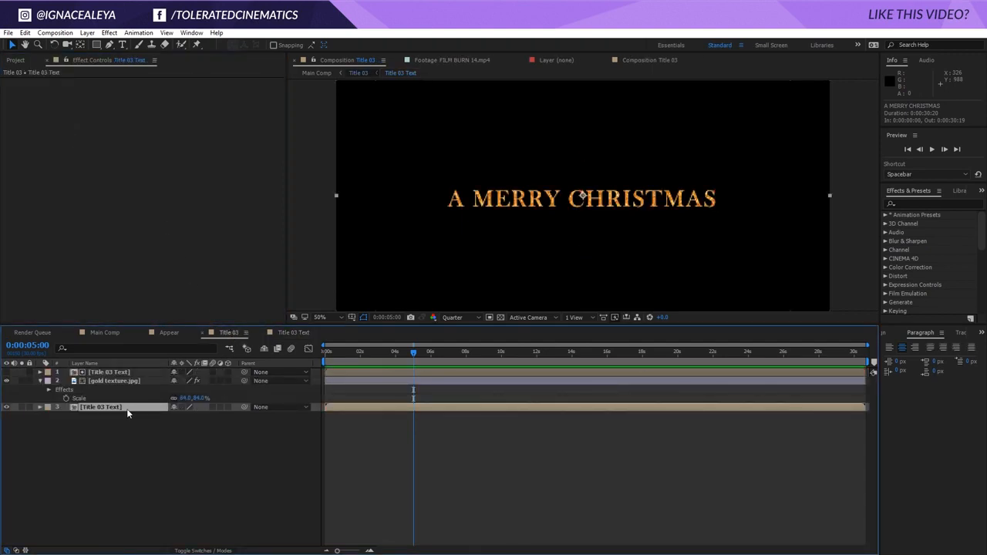
left_click(116, 380)
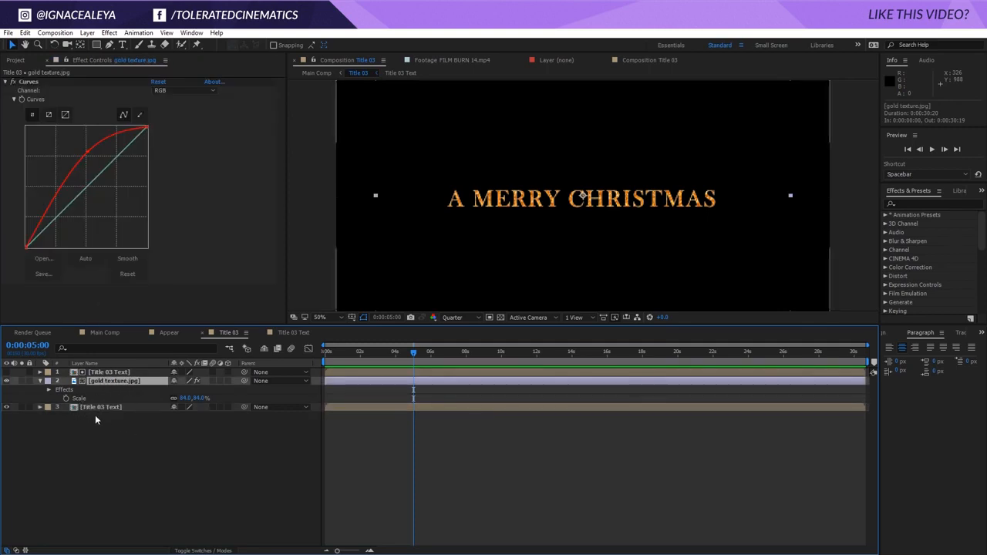
scroll(540, 212, "up", 1)
left_click(455, 316)
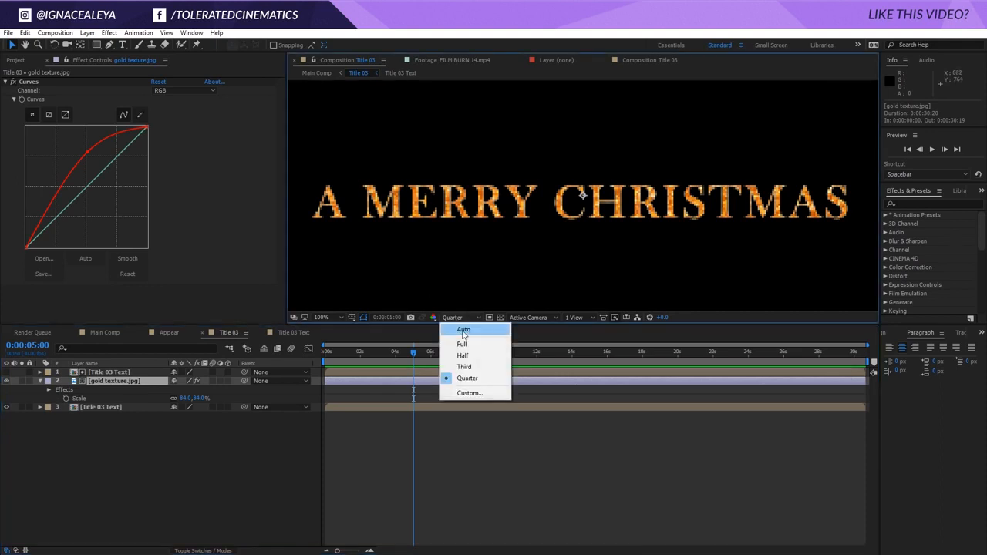
left_click(457, 338)
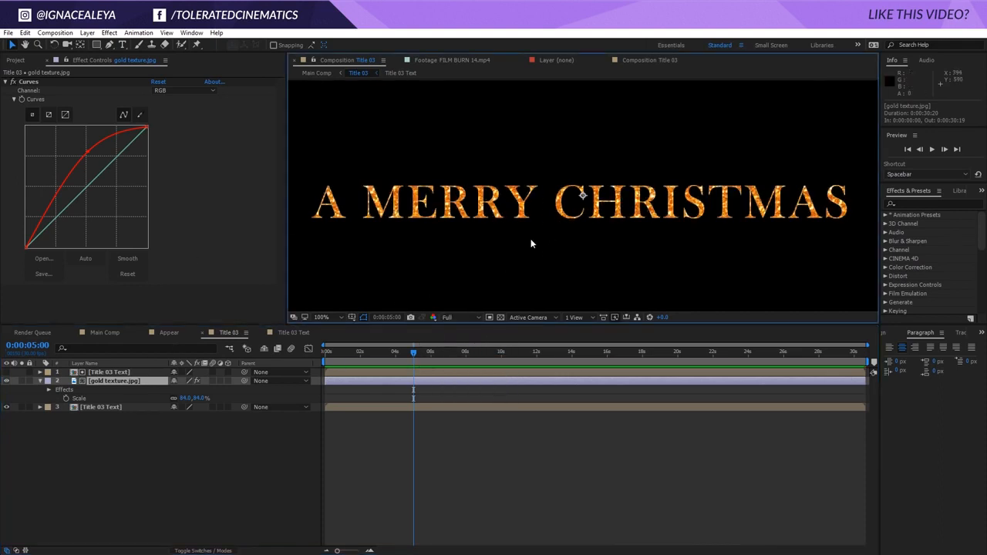
- Show the blending mode and track matte columns, check the matte layers, and hide the Title 03 Text layer 3
left_click(199, 551)
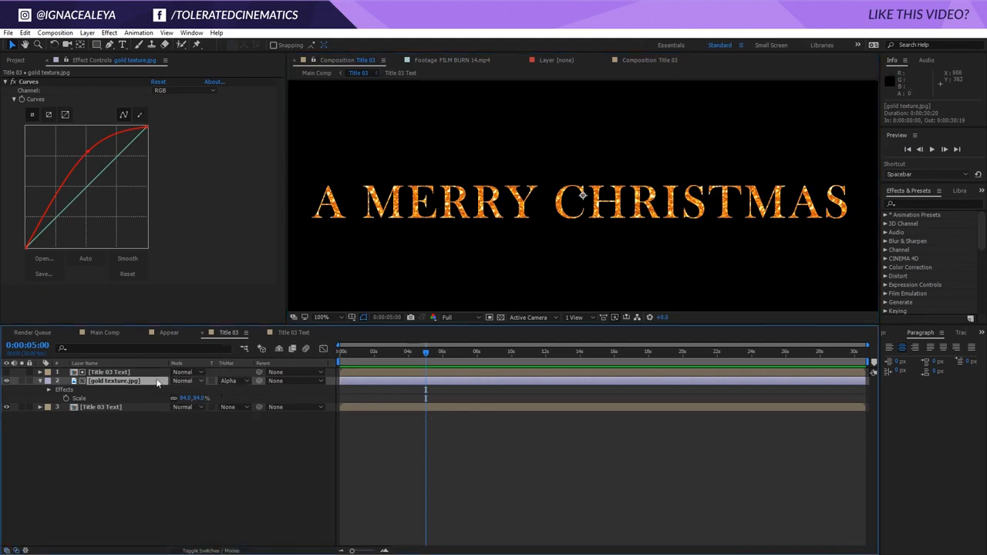
left_click(114, 406)
left_click(108, 372)
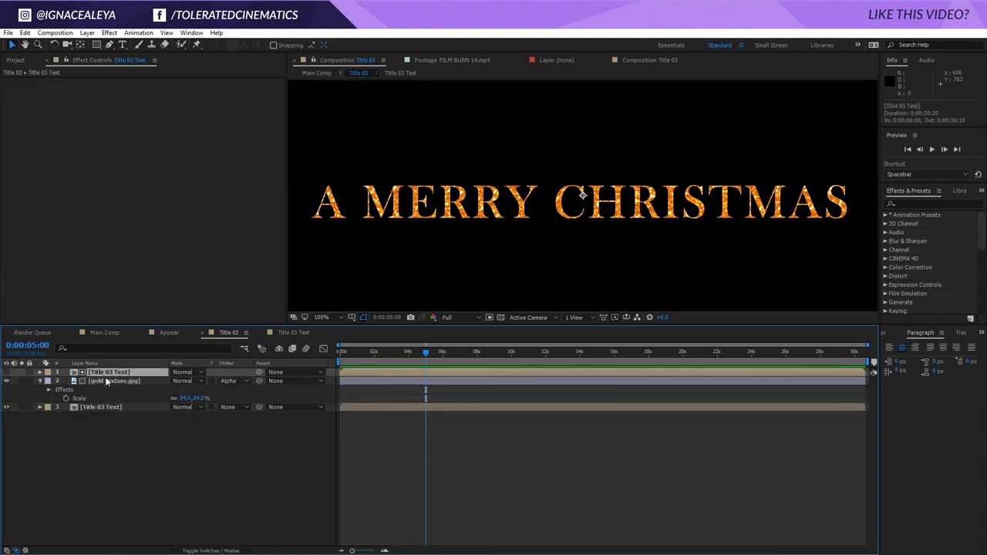
left_click(105, 380)
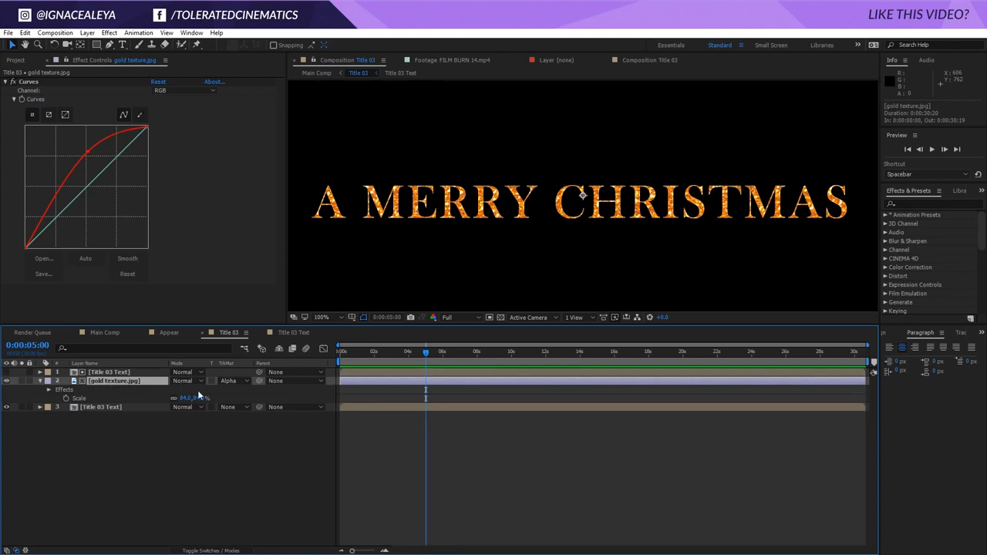
left_click(111, 408)
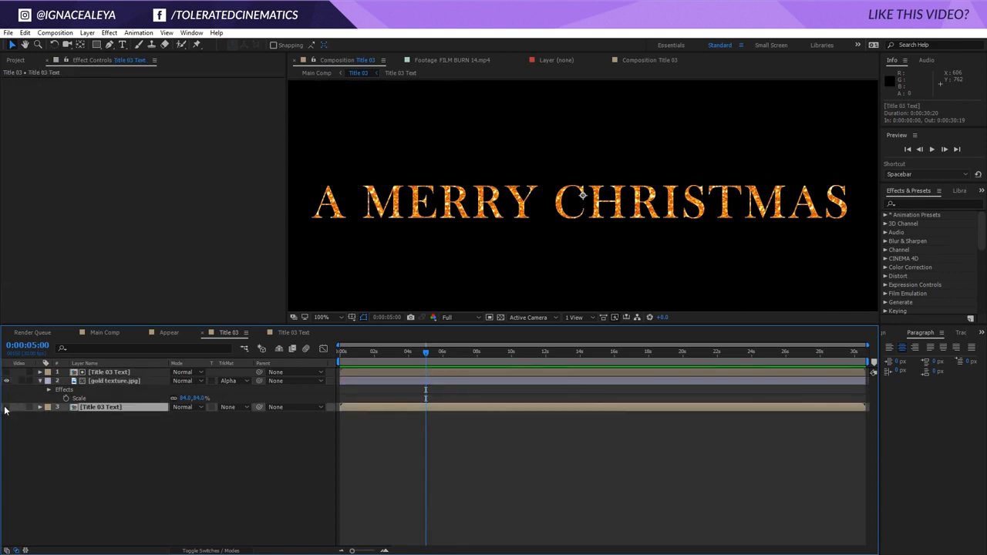
- Review how gold texture.jpg uses the Title 03 Text layer above as its alpha matte, and check its Curves effect
left_click(113, 384)
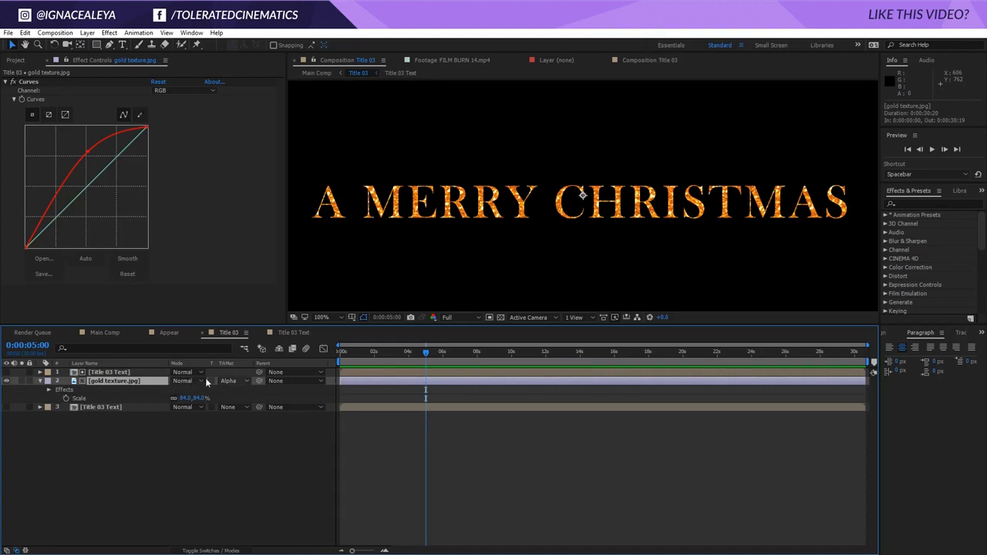
left_click(91, 373)
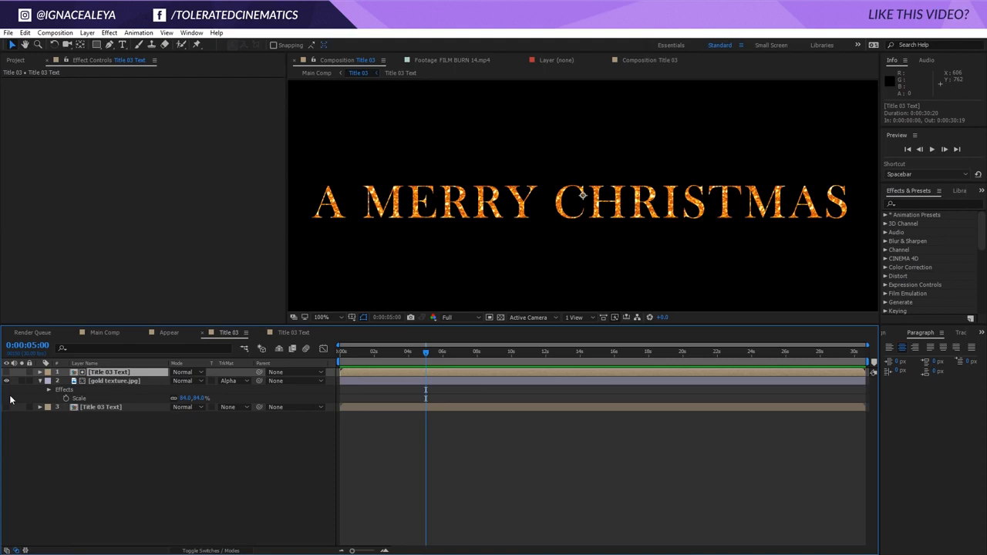
left_click(115, 381)
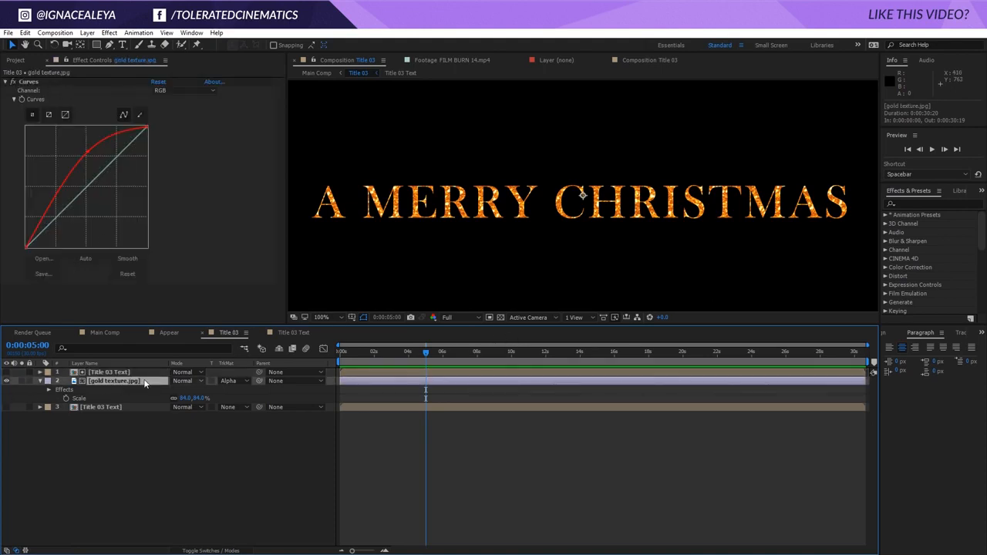
left_click(14, 82)
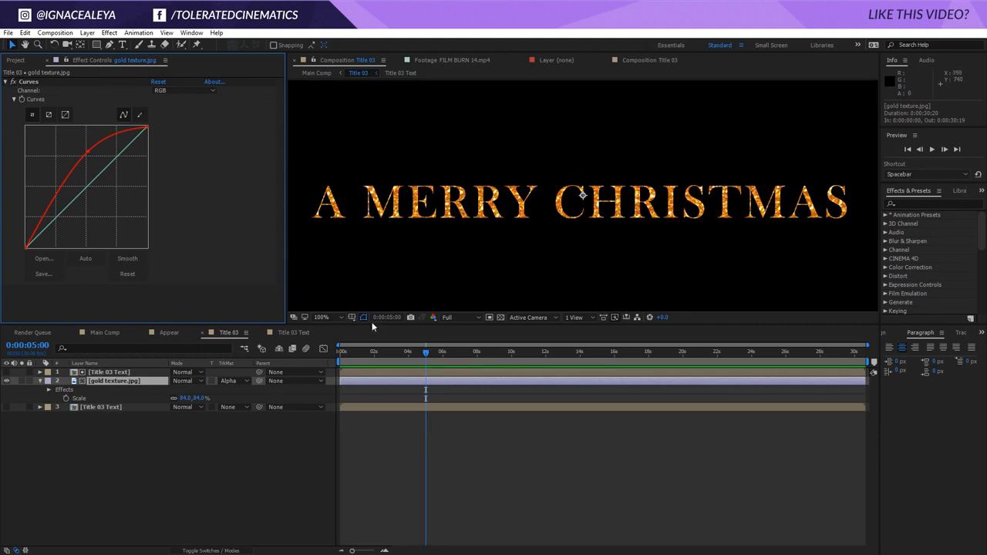
- Return to Main Comp, open the 3D Tree precomp, and preview its light-trail animation up to 0:00:06:06
left_click(164, 334)
left_click(102, 333)
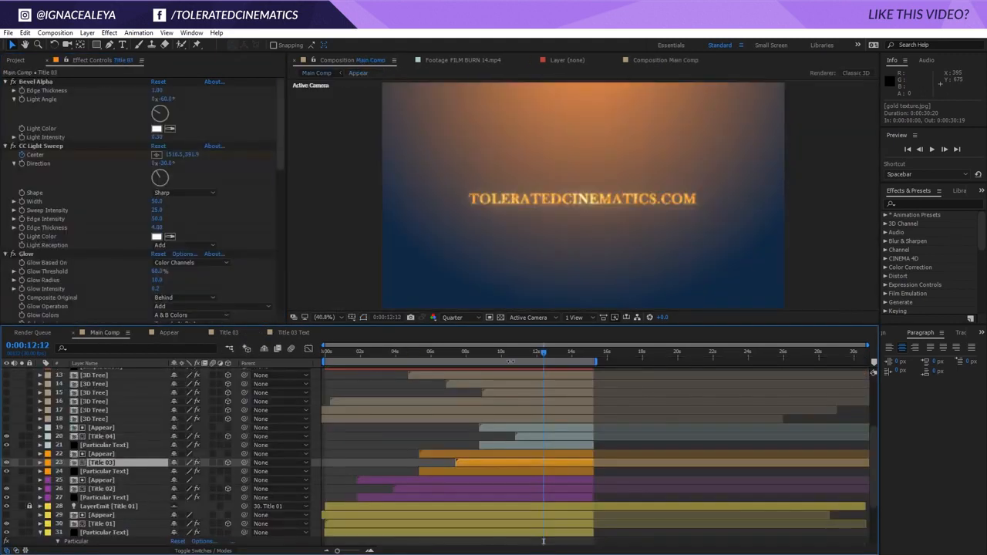
left_click(111, 426)
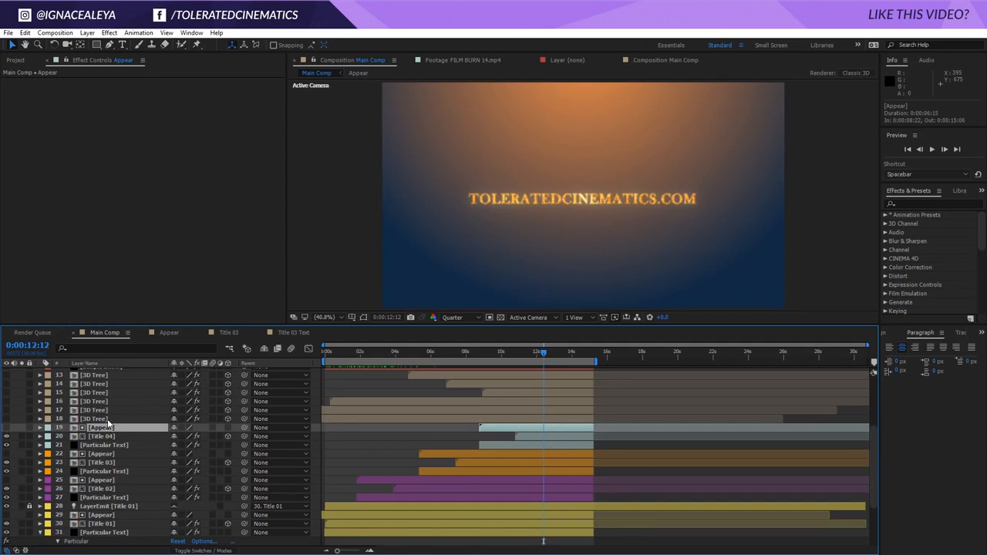
left_click(106, 419)
scroll(116, 417, "up", 3)
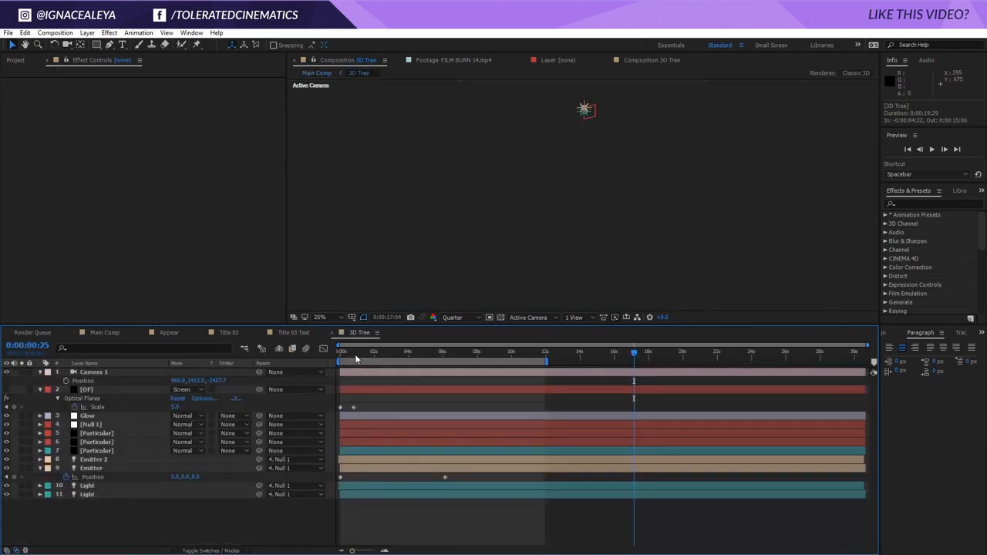
left_click_drag(355, 354, 390, 358)
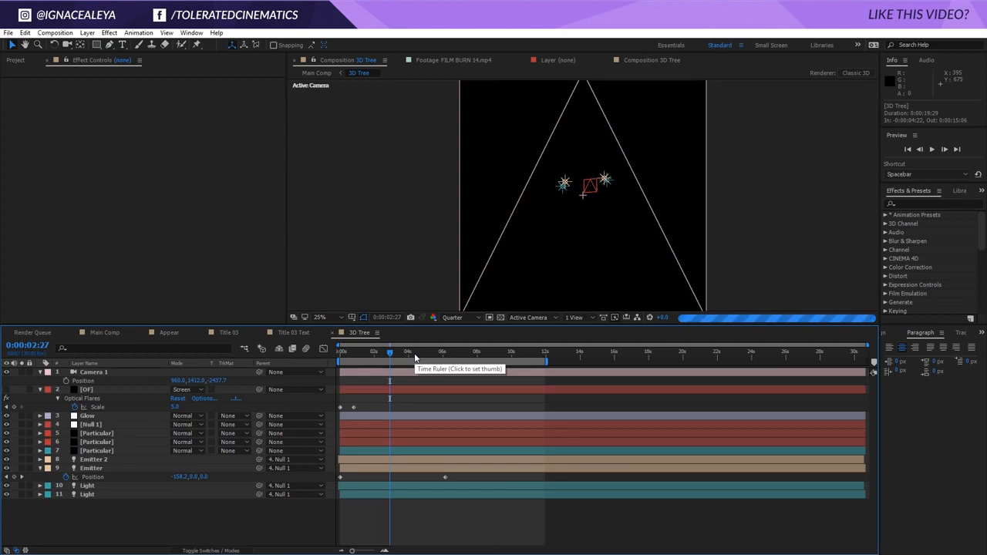
left_click_drag(415, 357, 446, 357)
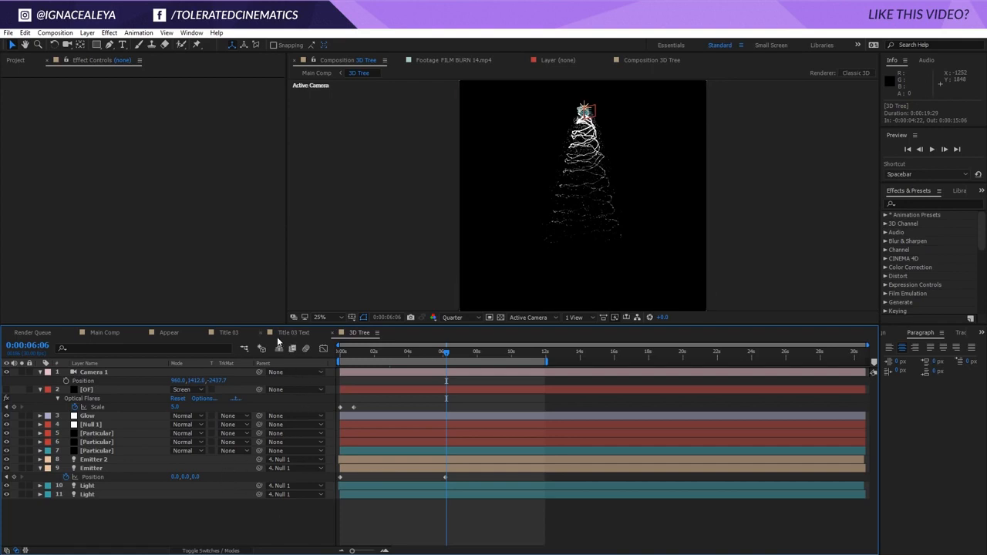
- In Main Comp, turn on the 3D Tree layers 13 to 18 and check layer 18's Position at 0:00:02:13
left_click(97, 333)
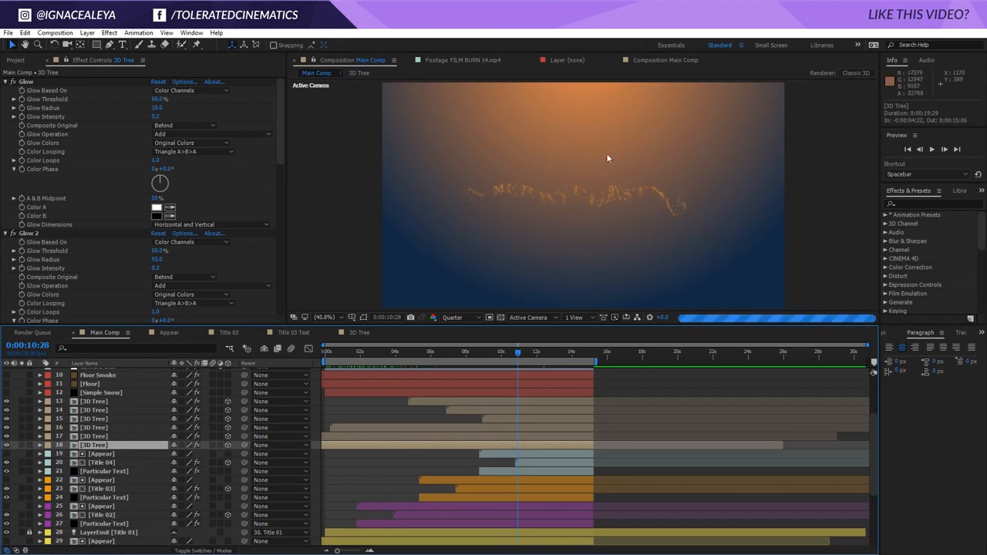
left_click(367, 351)
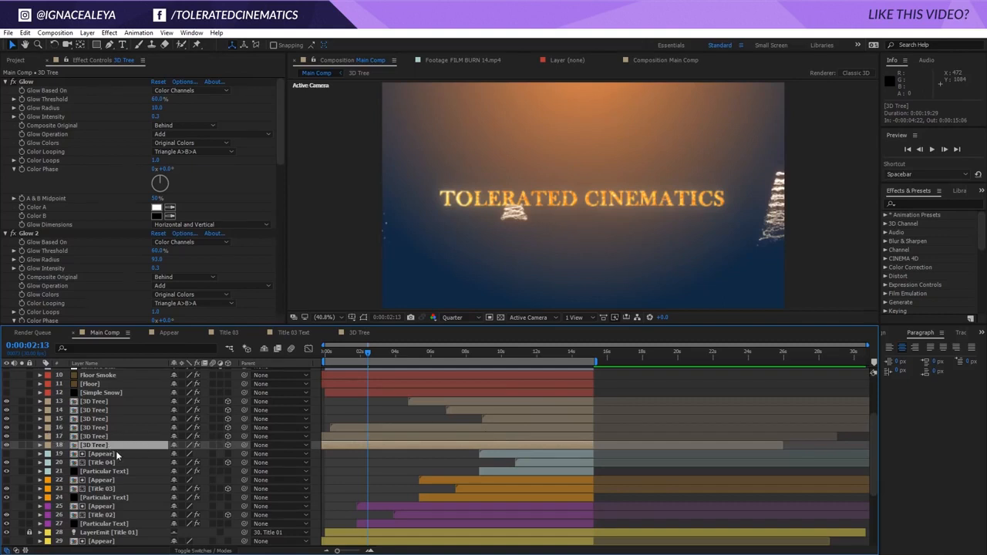
key("p")
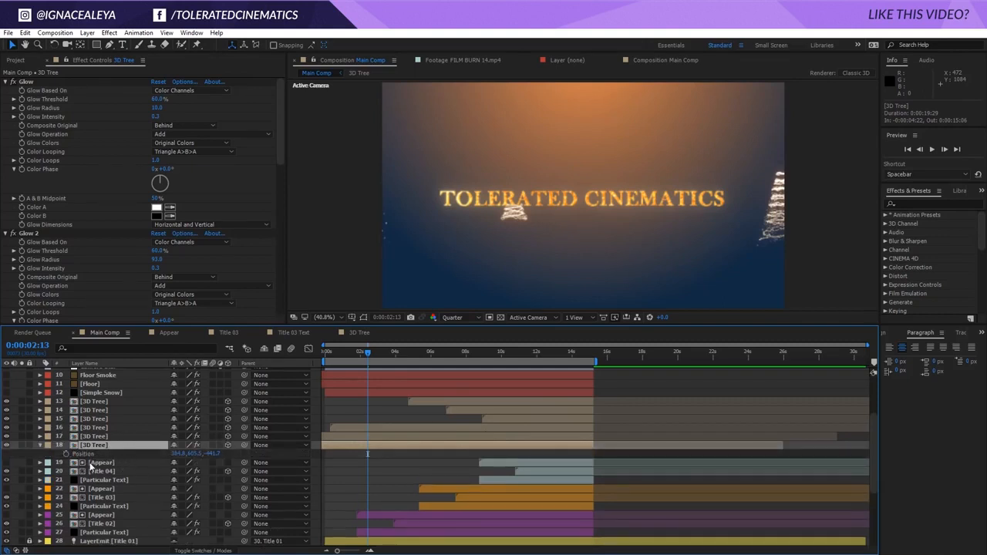
key("p")
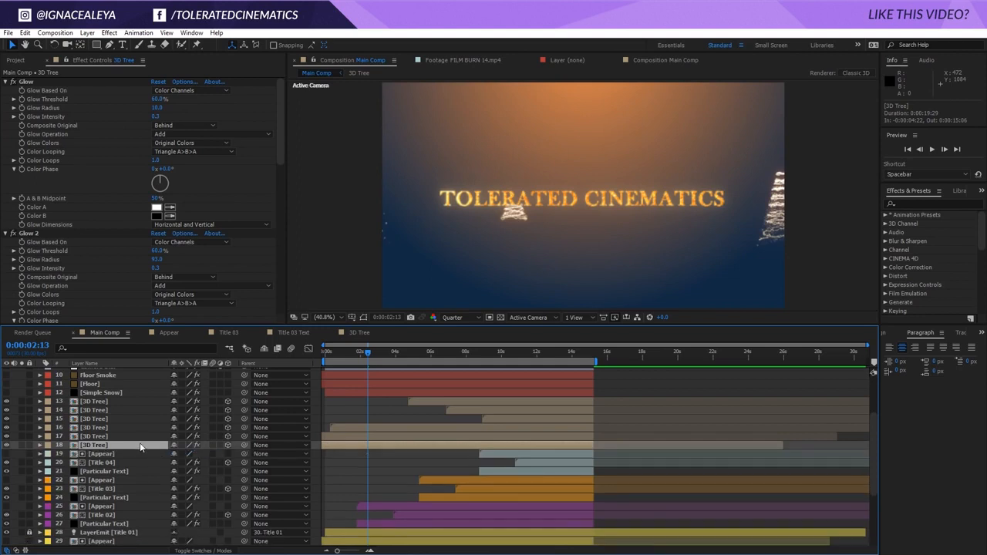
- Select the Simple Snow layer and turn on its visibility
left_click(127, 394)
scroll(126, 420, "up", 2)
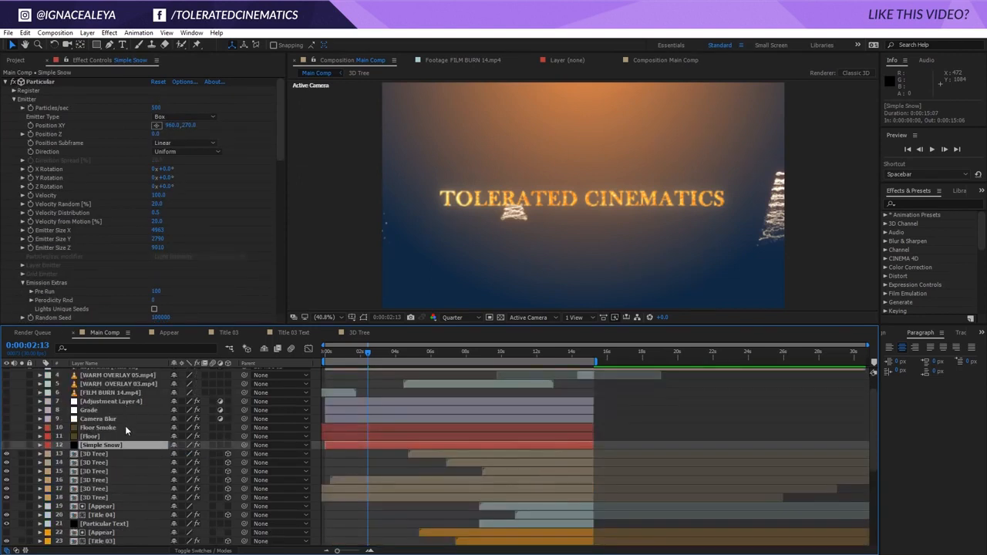
left_click(6, 446)
- Examine Simple Snow's Particular settings, expanding the Air physics group to review its wind and Turbulence Field values
left_click_drag(284, 129, 289, 288)
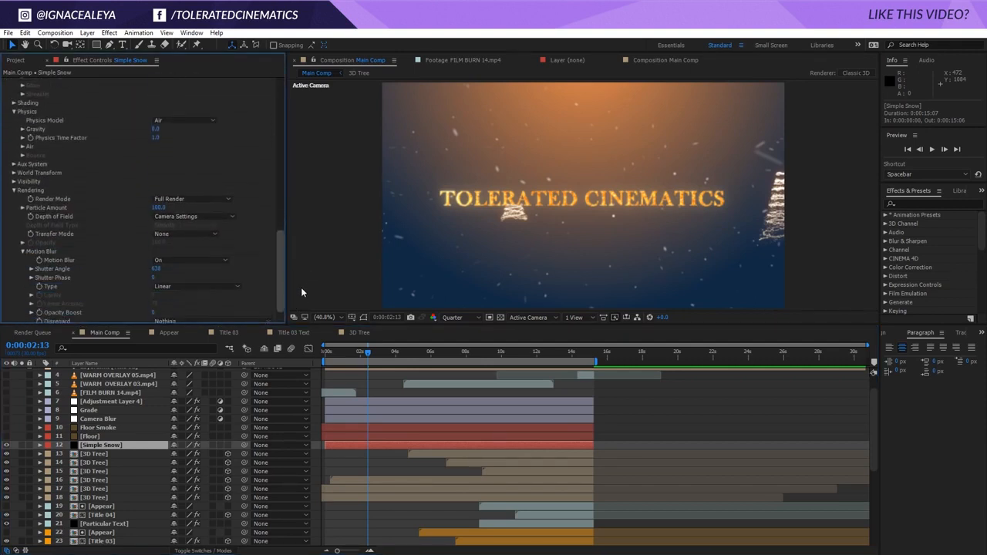
left_click(22, 144)
scroll(23, 148, "down", 2)
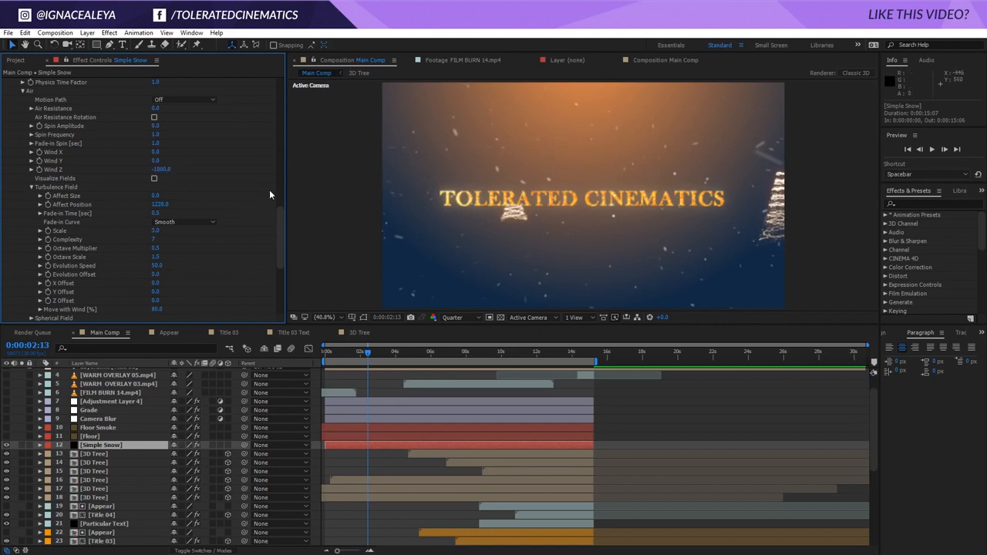
- Set Motion Blur to Off in the Rendering settings of Simple Snow's Particular effect
scroll(280, 252, "down", 7)
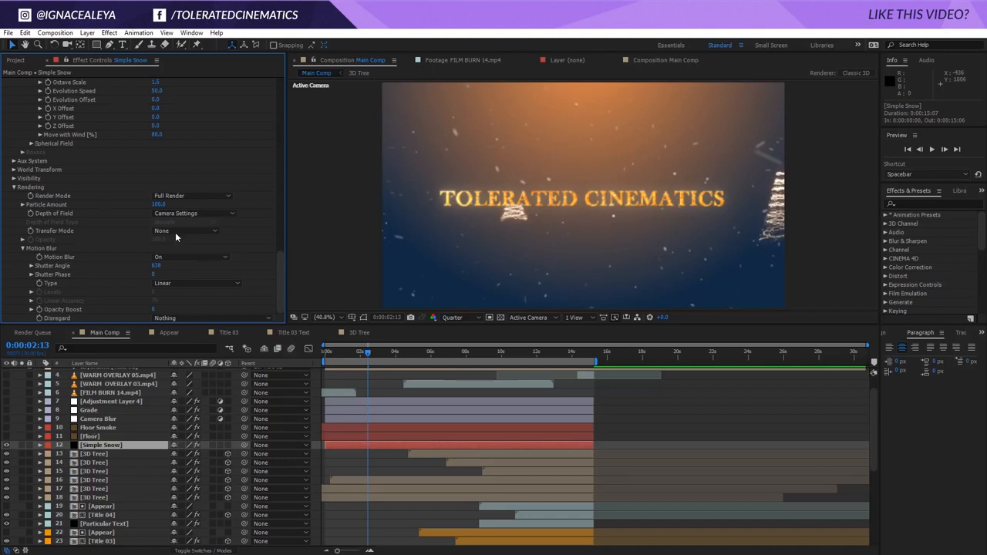
left_click(191, 257)
left_click(184, 272)
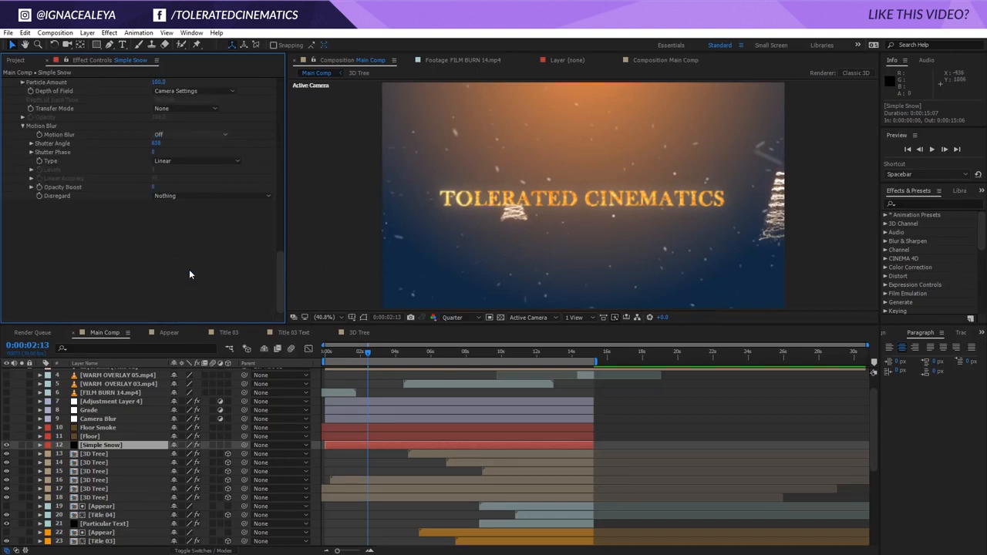
- Turn Motion Blur back on in the Rendering settings of Simple Snow's Particular effect
scroll(189, 269, "up", 3)
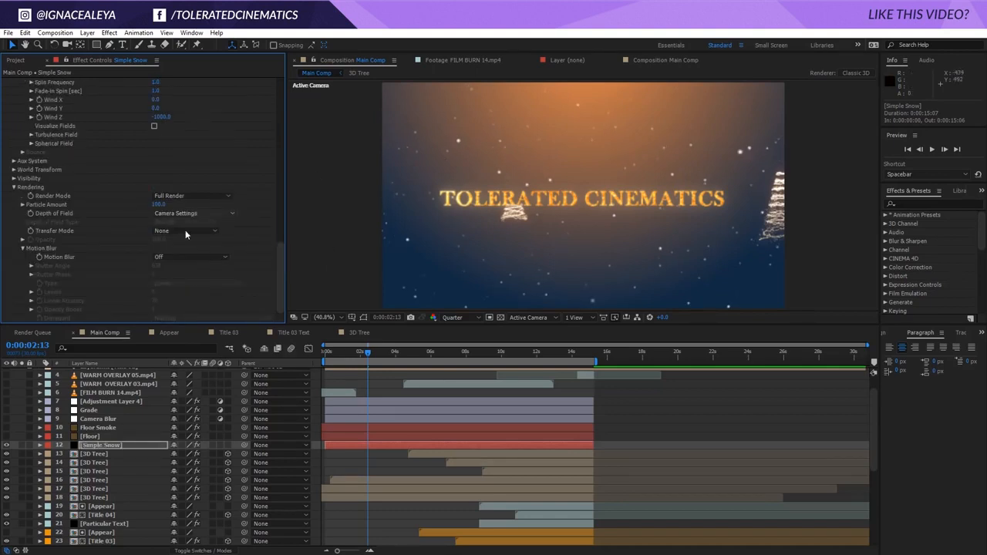
left_click(182, 254)
left_click(174, 287)
- Review Simple Snow's Emitter, Particle and Physics settings in Particular, expanding the Turbulence Field group to check Affect Position
left_click_drag(284, 260, 290, 135)
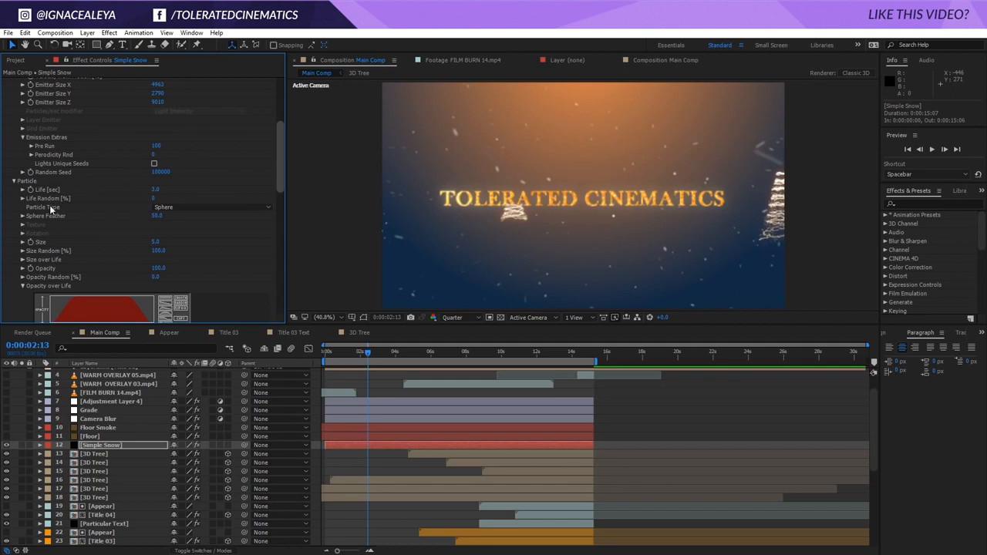
scroll(77, 230, "down", 3)
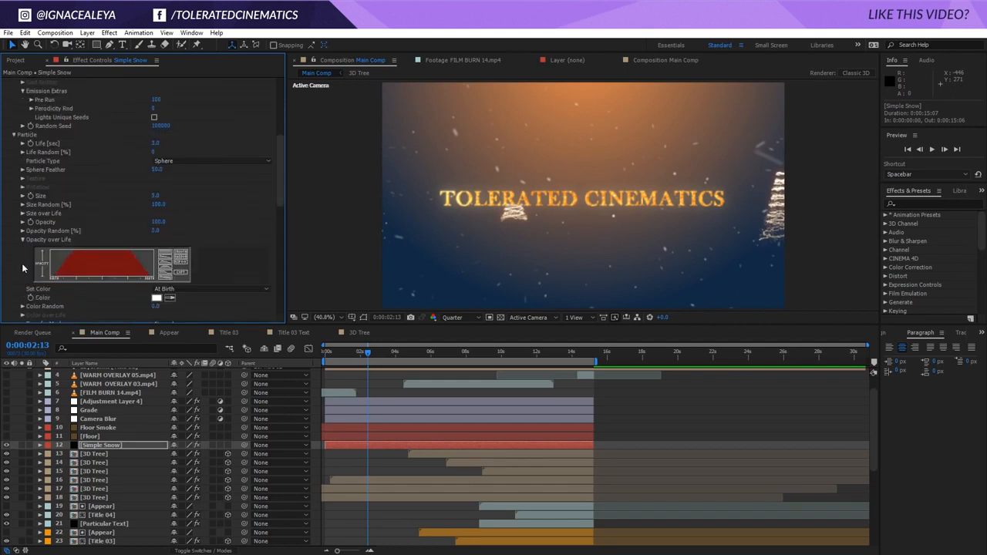
scroll(23, 267, "down", 8)
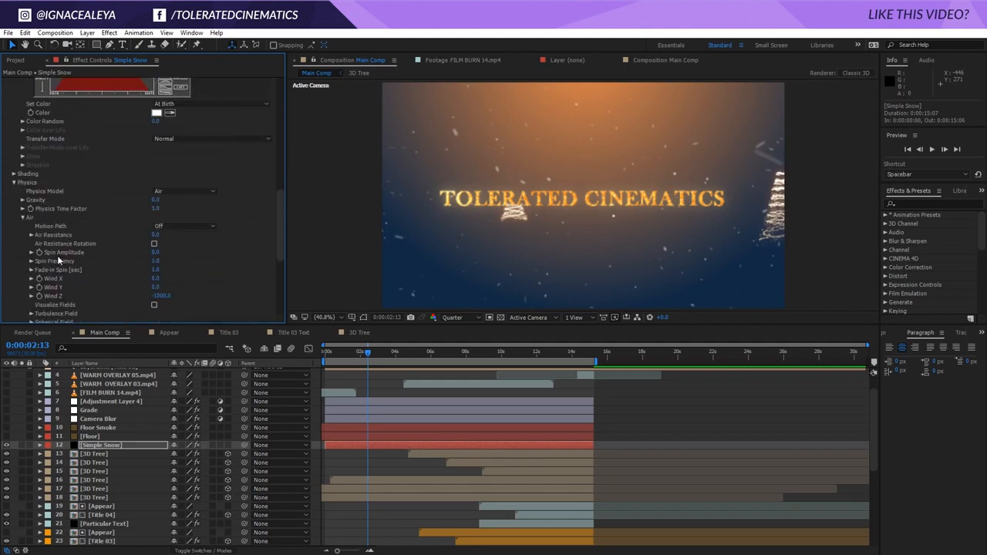
scroll(89, 282, "down", 1)
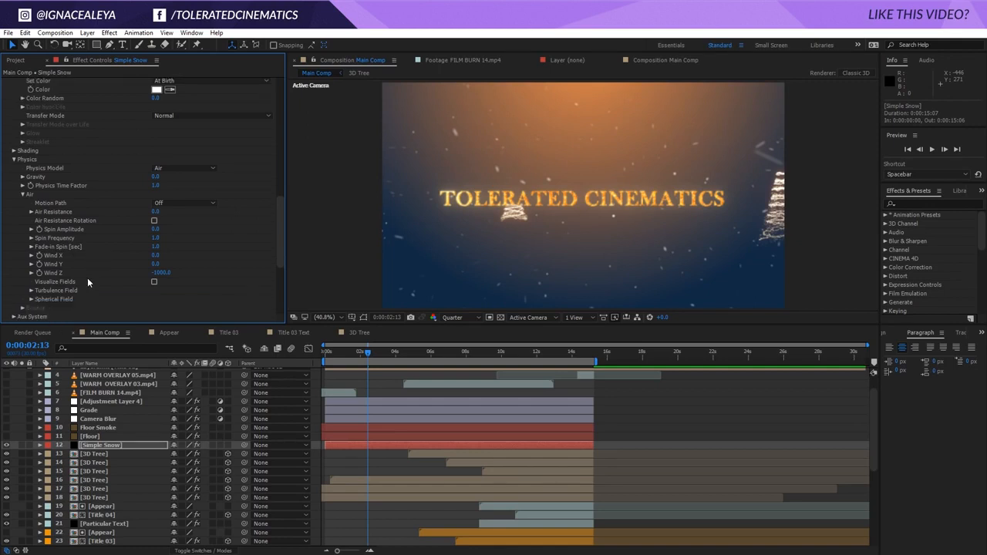
left_click(32, 291)
scroll(31, 291, "down", 4)
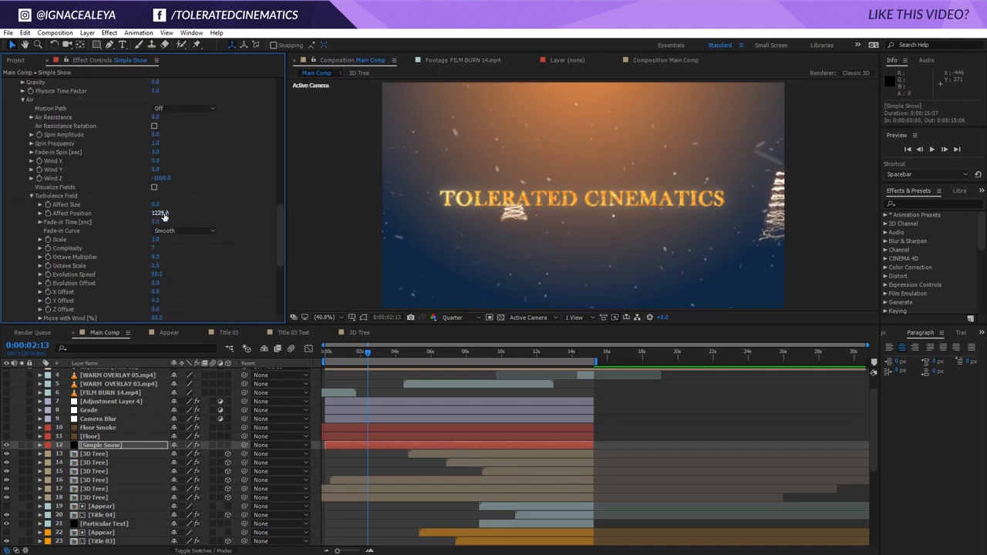
left_click_drag(281, 247, 292, 140)
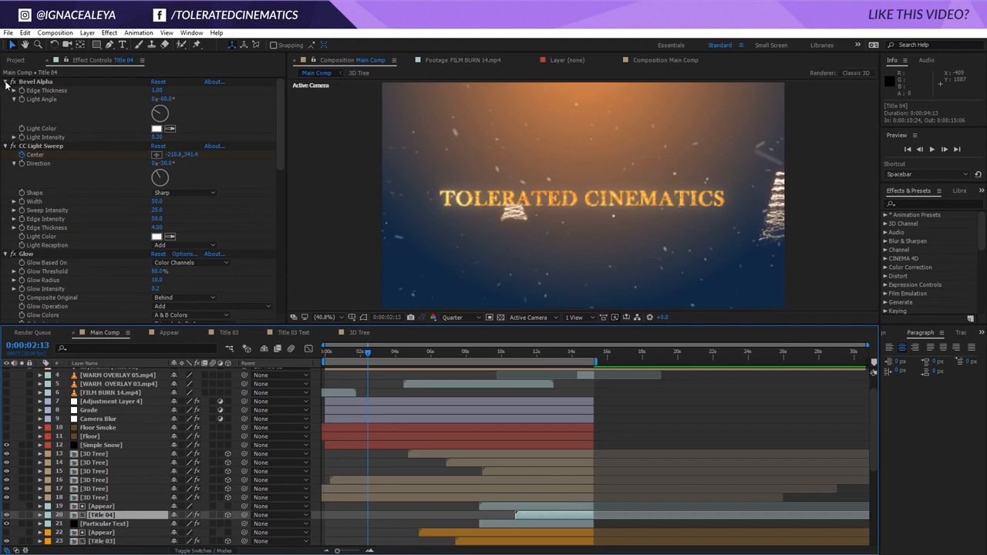
- Try shifting the horizontal Center of the CC Light Sweep effect on Title 04, and undo the change
left_click(48, 146)
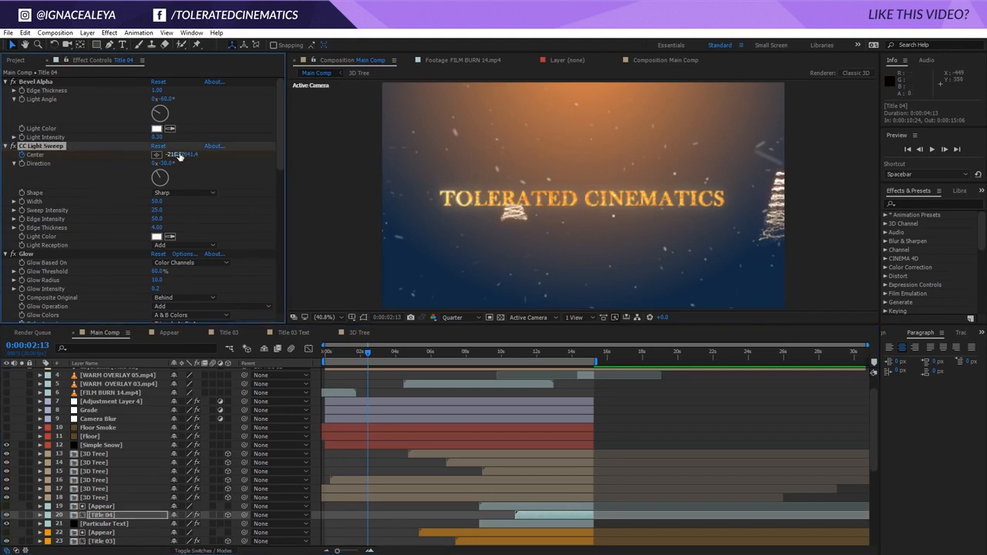
left_click_drag(178, 155, 262, 160)
key("ctrl+z")
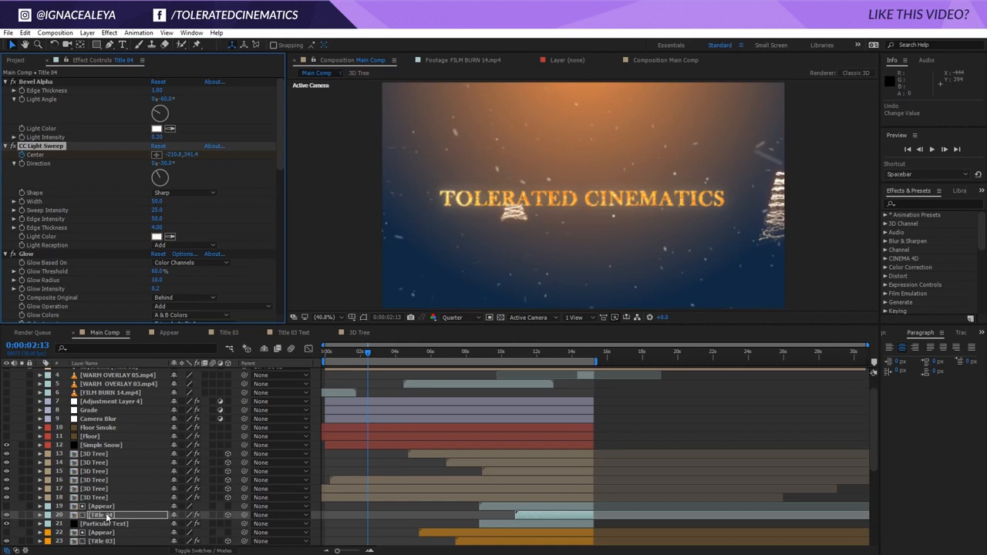
- Select the Title 01 layer and examine its Bevel Alpha and stacked Glow effect settings
scroll(108, 519, "down", 3)
left_click(389, 496)
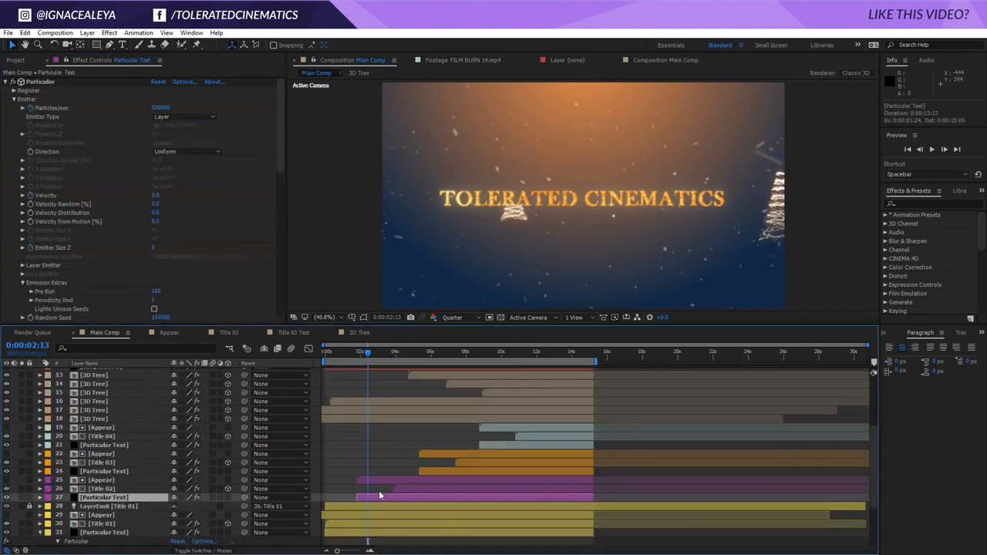
left_click(361, 514)
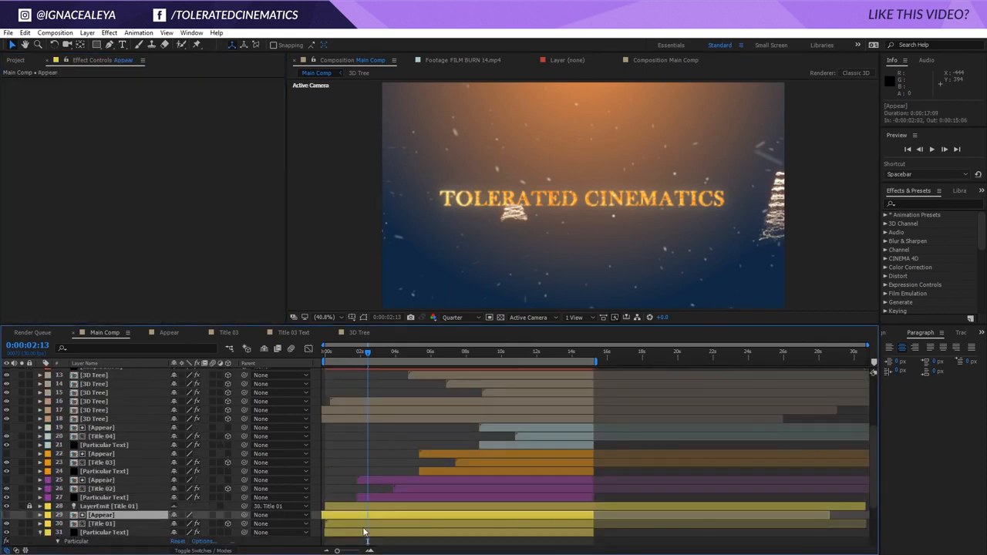
left_click(356, 525)
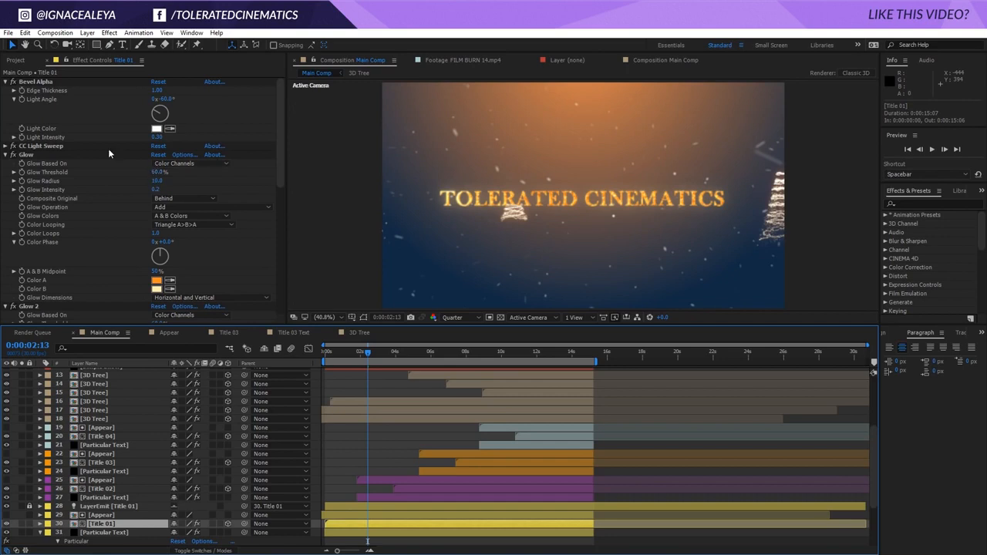
scroll(108, 148, "down", 1)
scroll(92, 208, "down", 2)
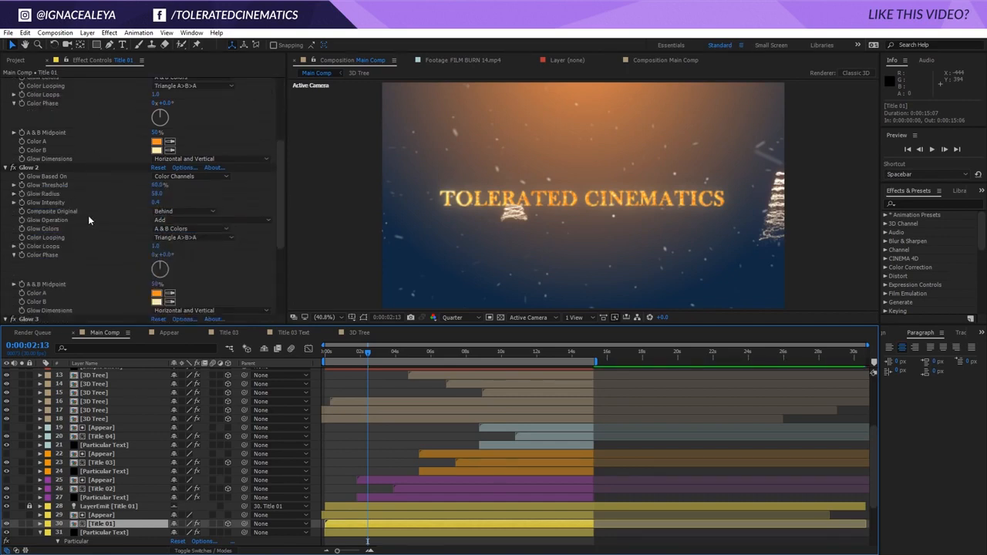
scroll(88, 220, "down", 4)
left_click_drag(281, 267, 288, 101)
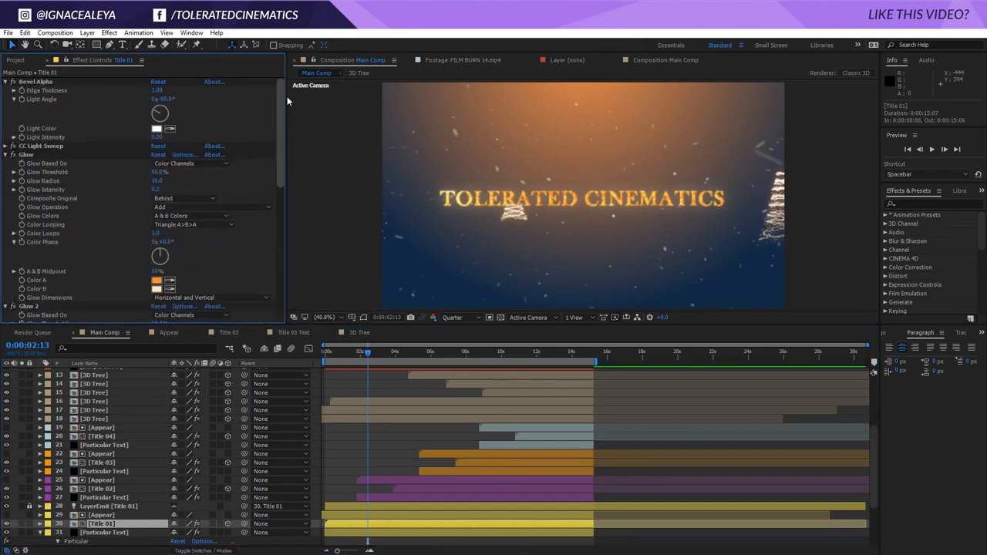
- Expand CC Light Sweep on Title 01, try moving its Center to 274.7, 976.6, and undo the change
left_click(5, 146)
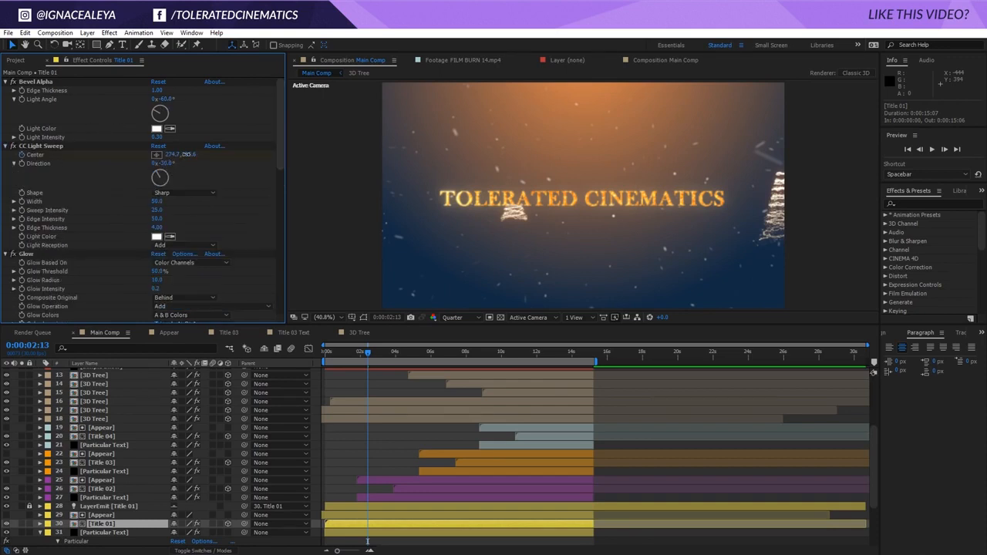
left_click_drag(186, 154, 496, 192)
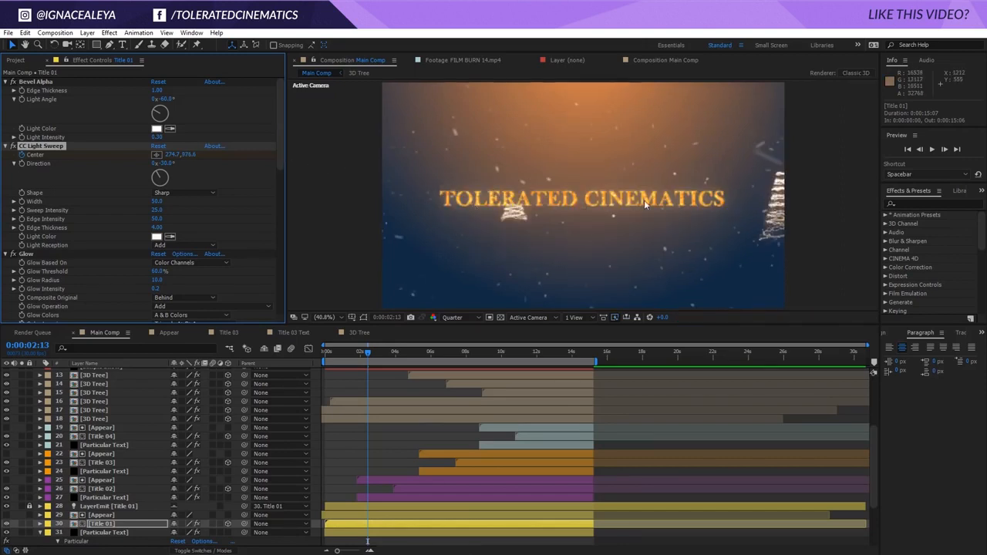
key("ctrl+z")
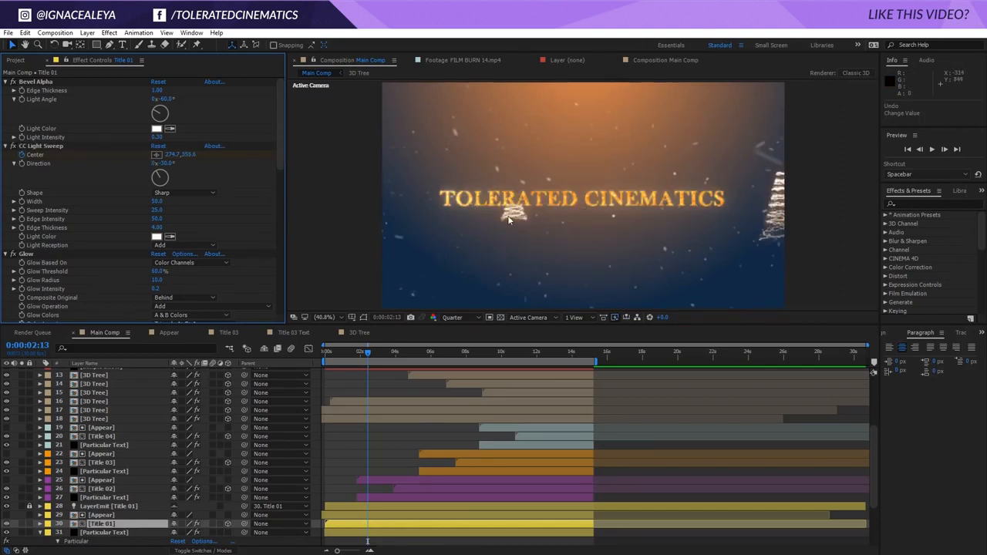
- Select the Floor layer in Main Comp and turn on its visibility
scroll(117, 478, "up", 4)
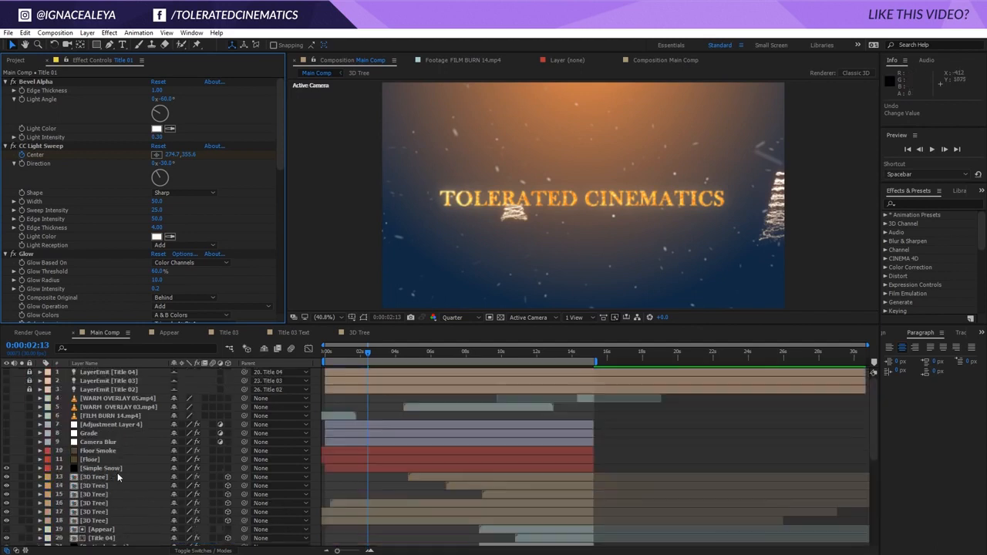
left_click(111, 467)
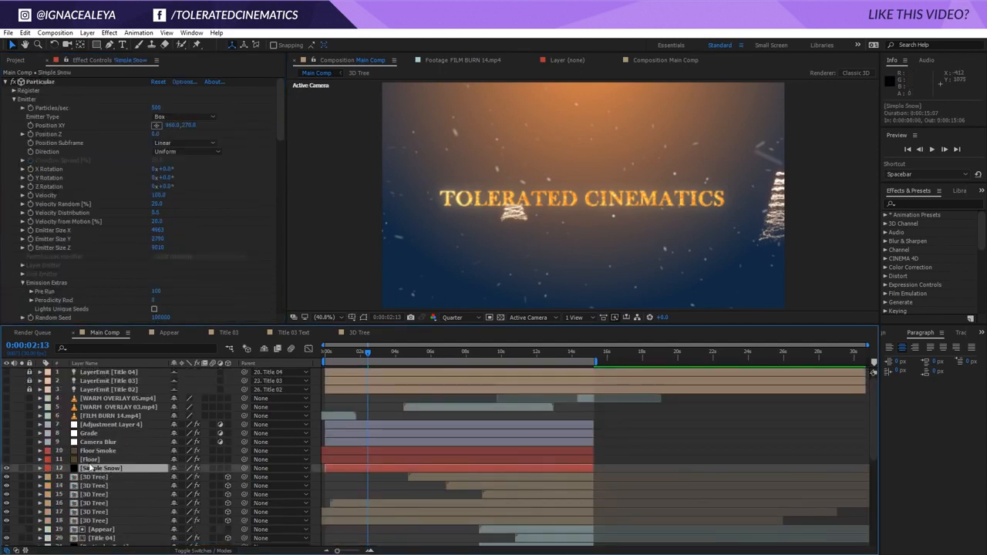
left_click(89, 461)
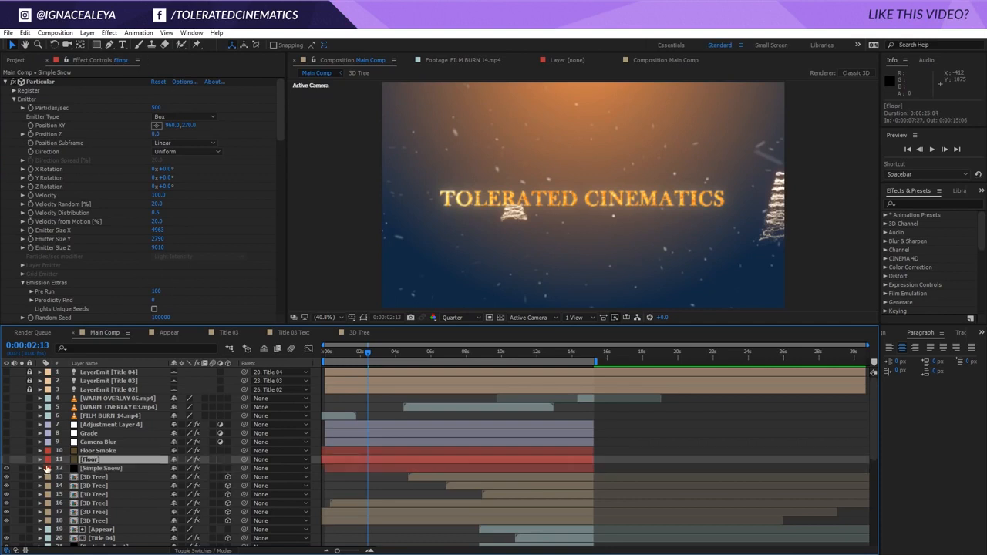
left_click(6, 461)
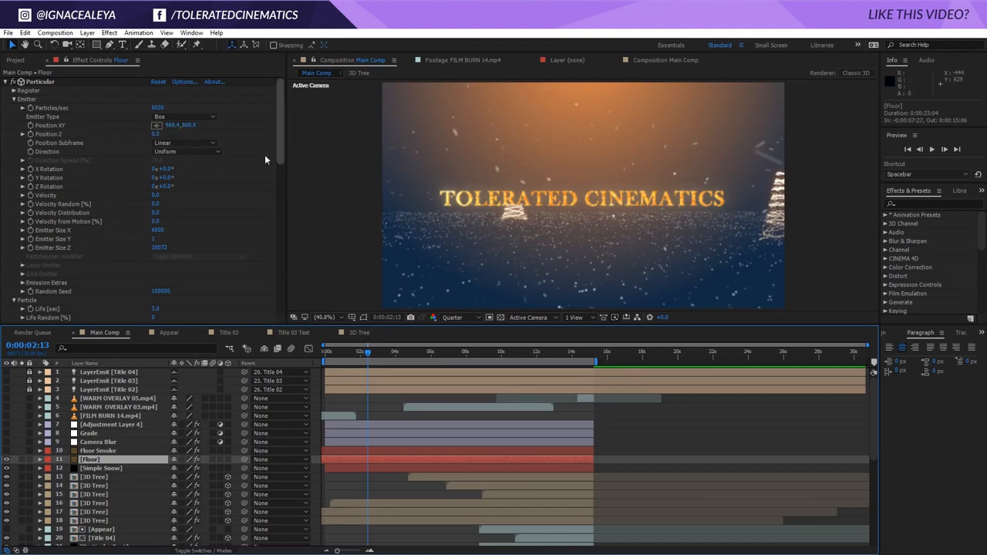
- Solo the Floor layer at 0:00:00:17 and review its Particular Emitter and Particle settings, including Opacity over Life
left_click(22, 460)
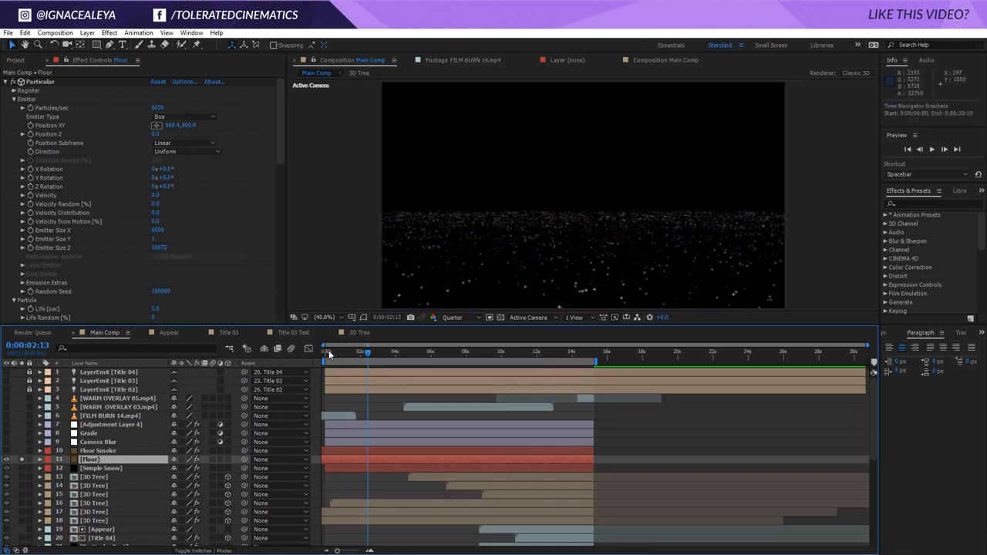
left_click_drag(329, 351, 335, 351)
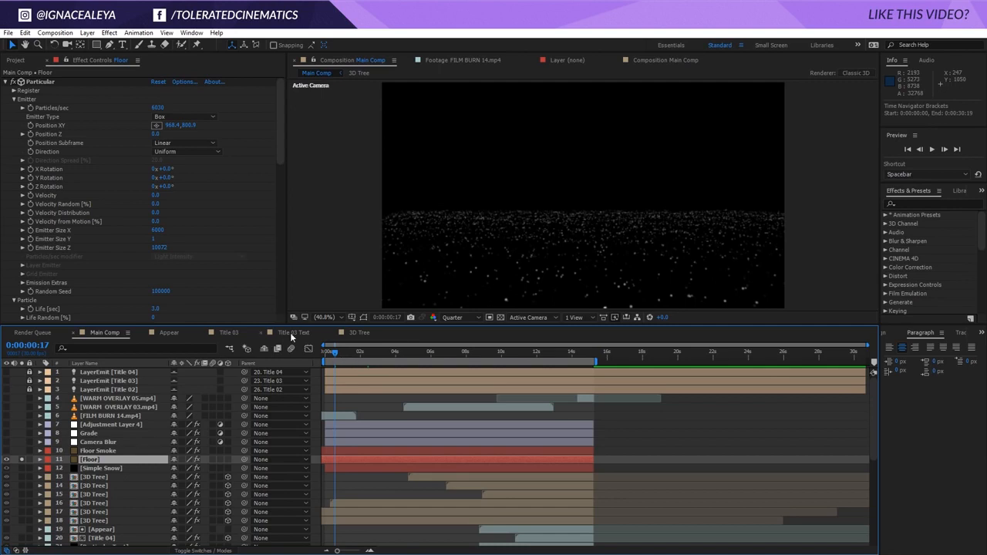
left_click_drag(280, 157, 280, 197)
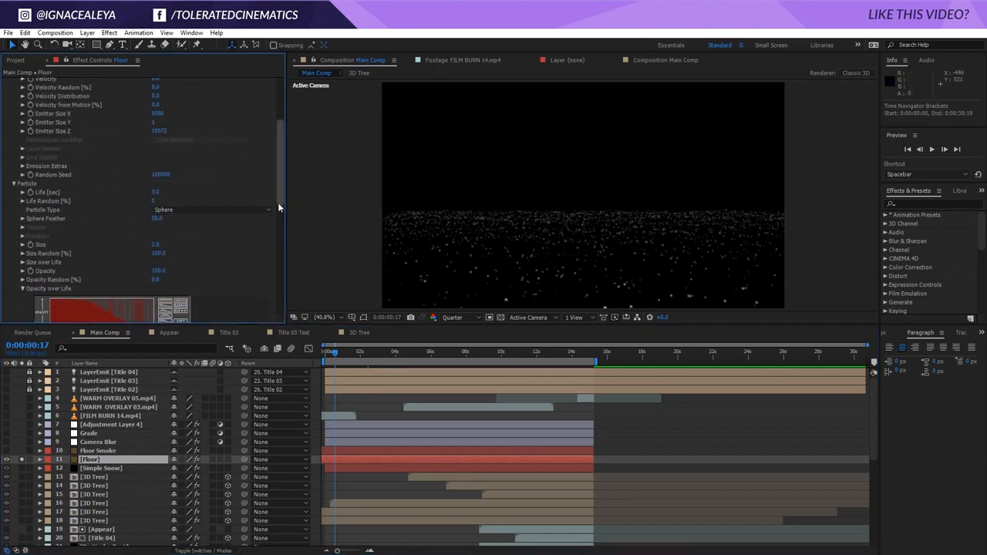
left_click_drag(280, 200, 280, 228)
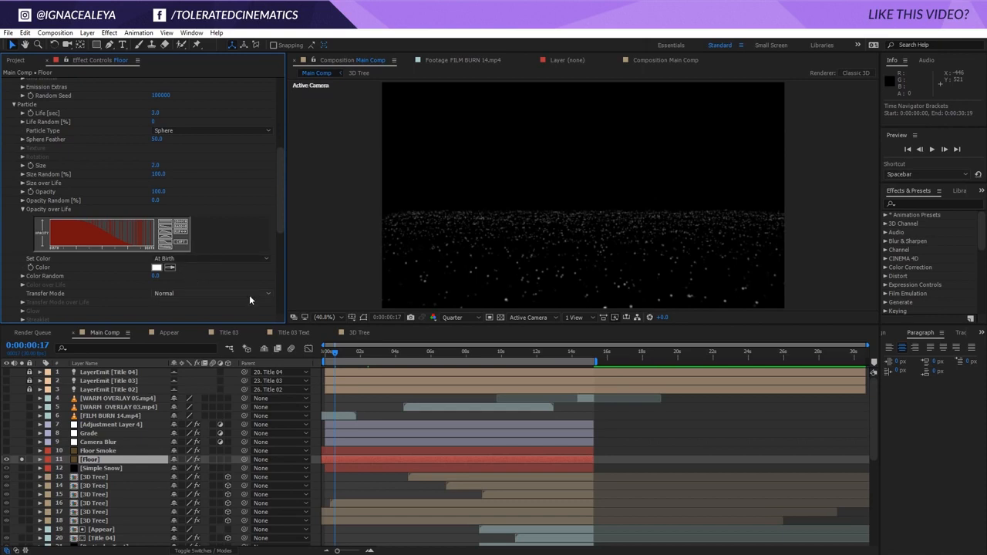
- Preview the soloed Floor particles, return to 0:00:00:00 and turn off the layer's solo
key("space")
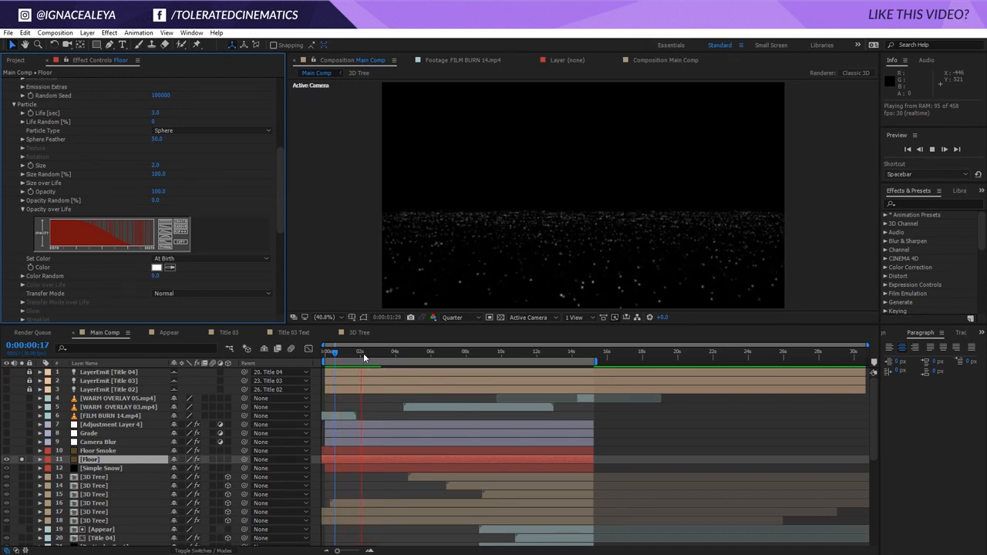
left_click_drag(356, 353, 303, 361)
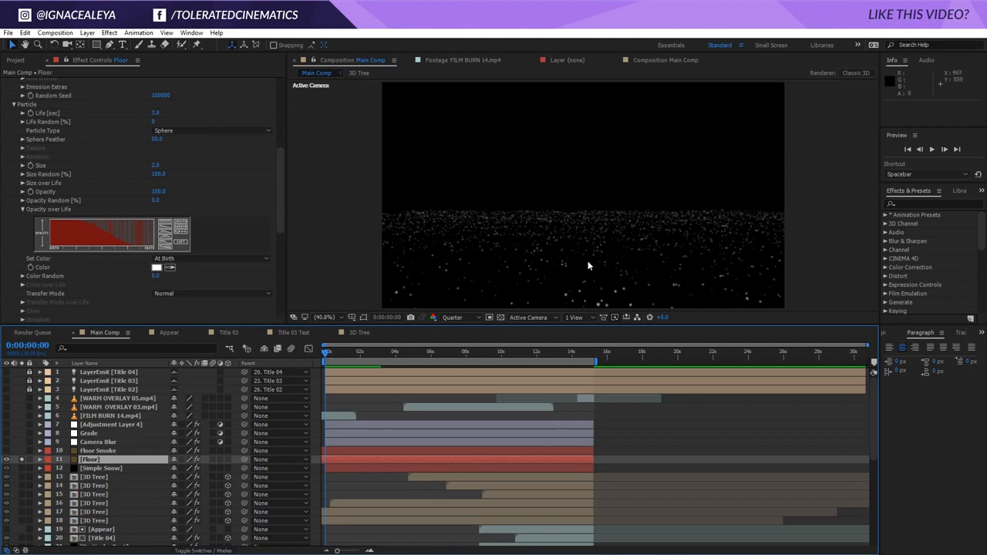
mouse_move(327, 354)
left_mouse_down()
mouse_move(382, 360)
mouse_move(321, 363)
left_mouse_up()
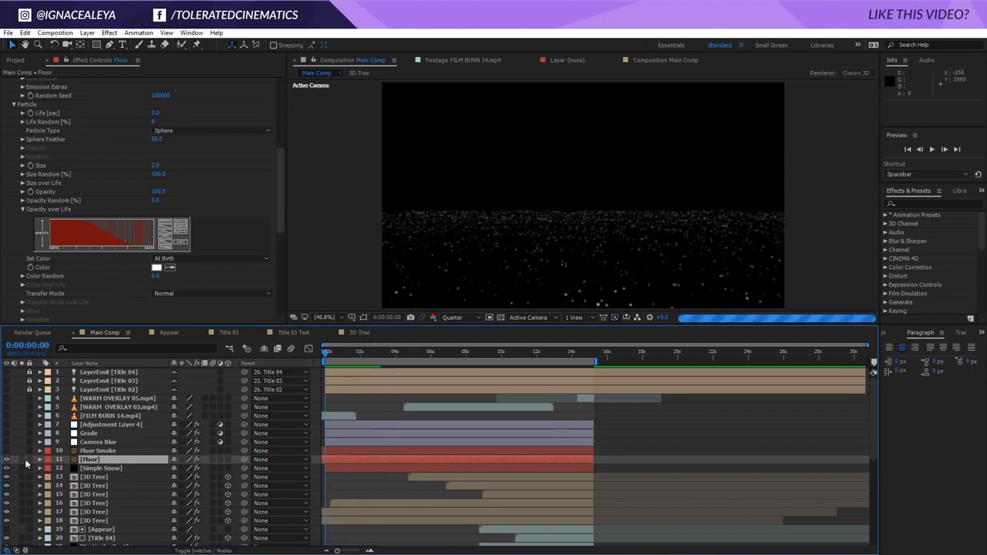
- Turn on the Floor Smoke layer, check its Cloudlet particle settings, and compare the scene with and without it
left_click(97, 451)
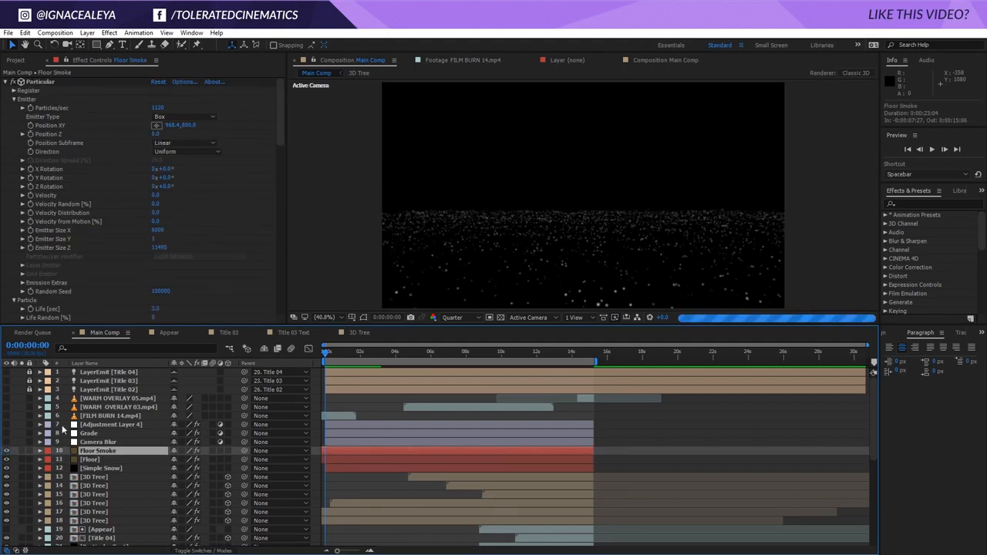
left_click_drag(283, 130, 274, 177)
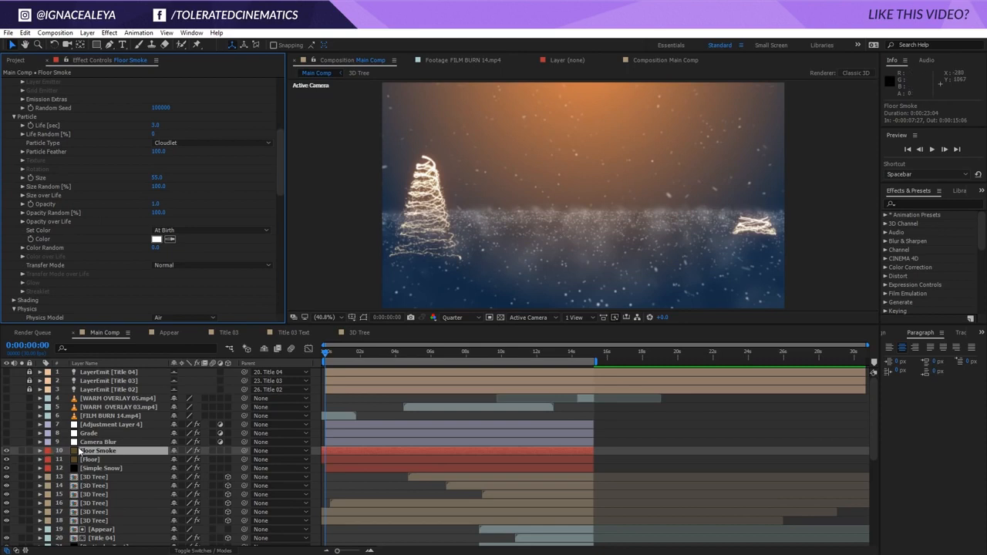
left_click(7, 452)
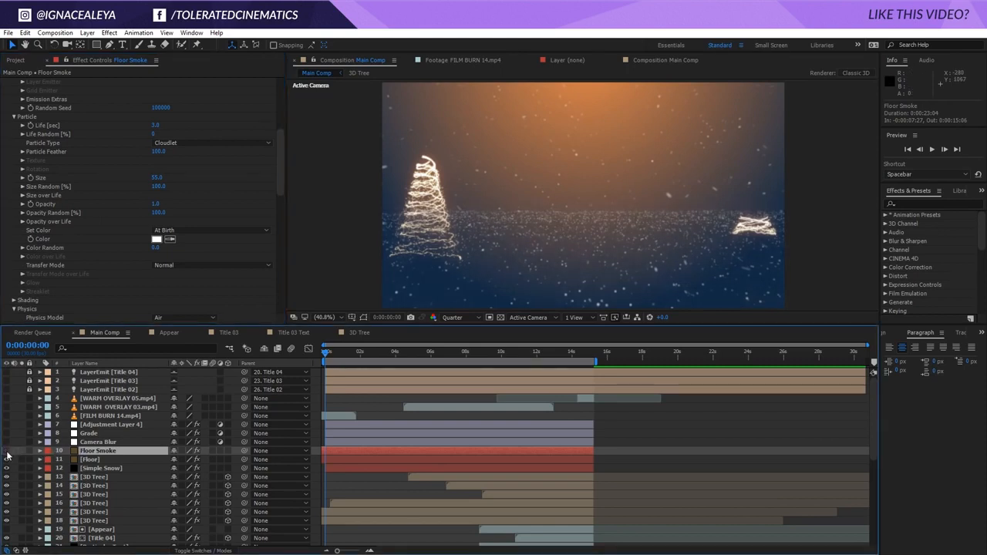
left_click(7, 452)
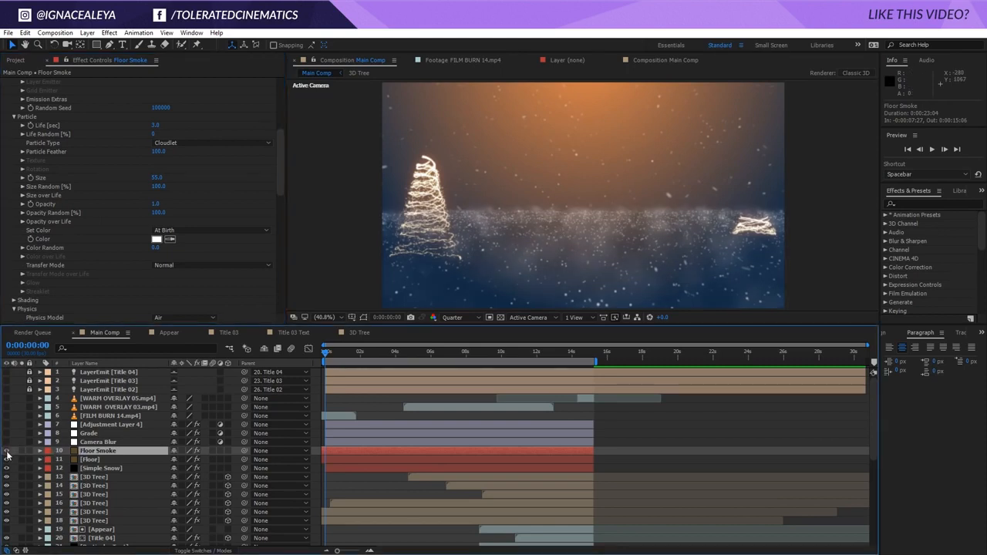
- Select the Camera Blur layer, check its Camera Lens Blur effect, and turn on the layer's visibility
left_click(91, 444)
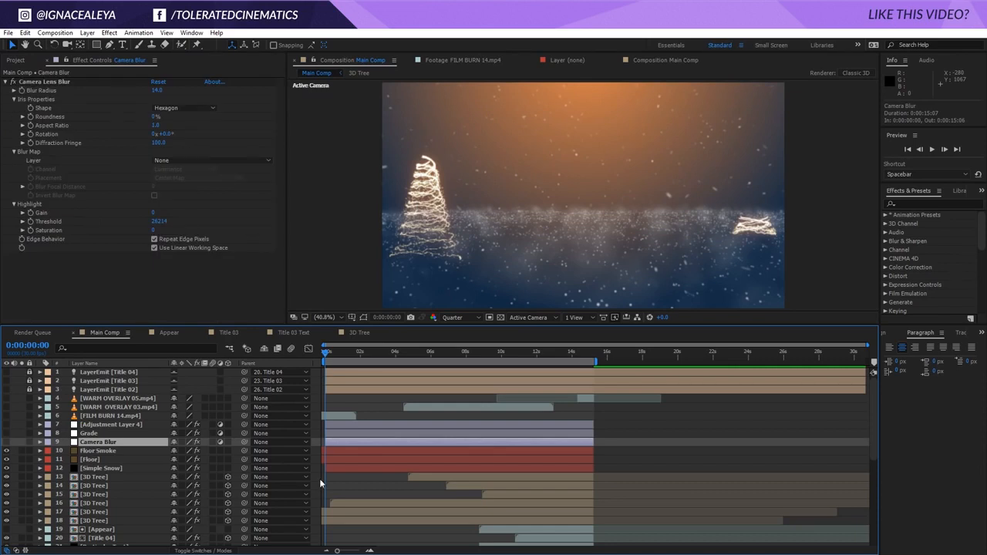
left_click(34, 81)
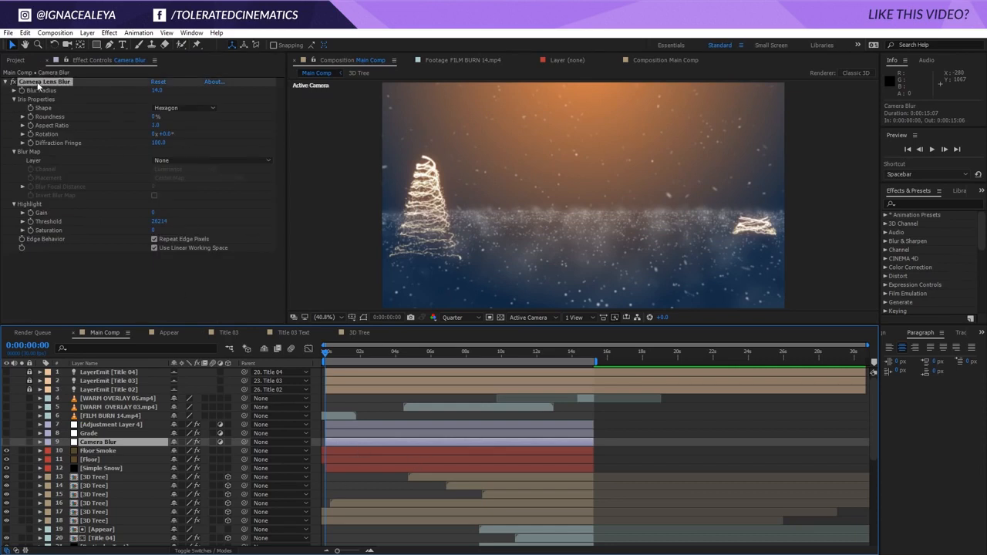
left_click(7, 443)
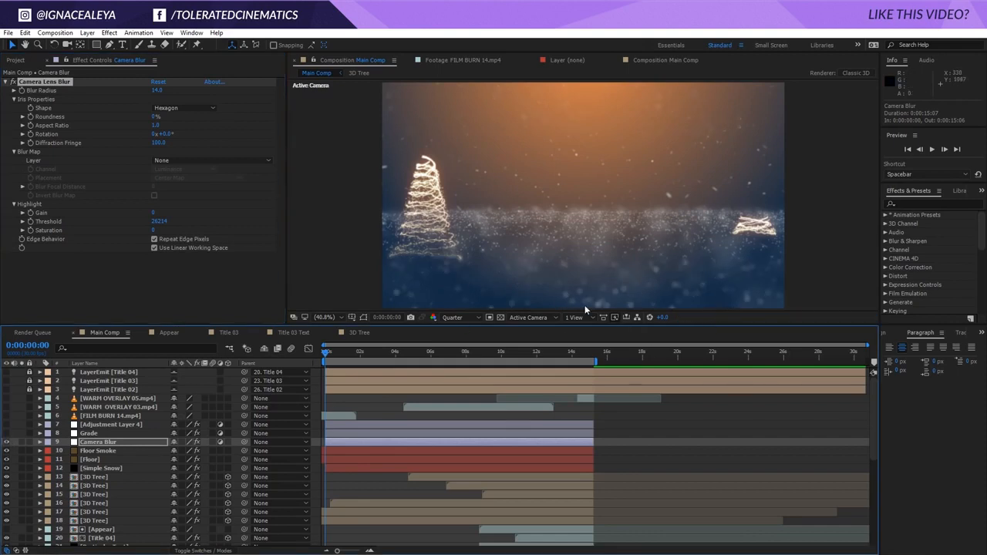
- Show mask and shape paths in the composition view, and turn on the Grade layer's visibility
left_click(364, 318)
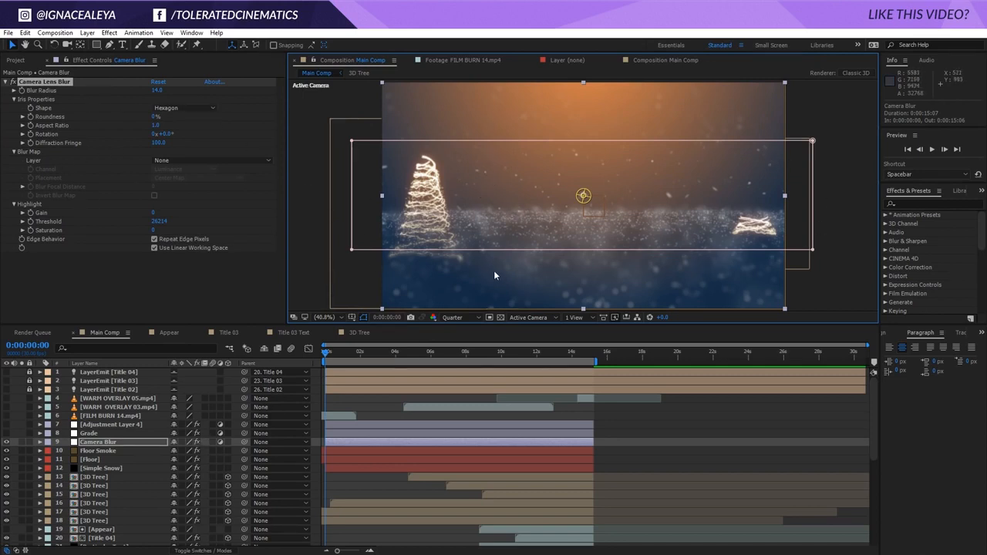
left_click(99, 435)
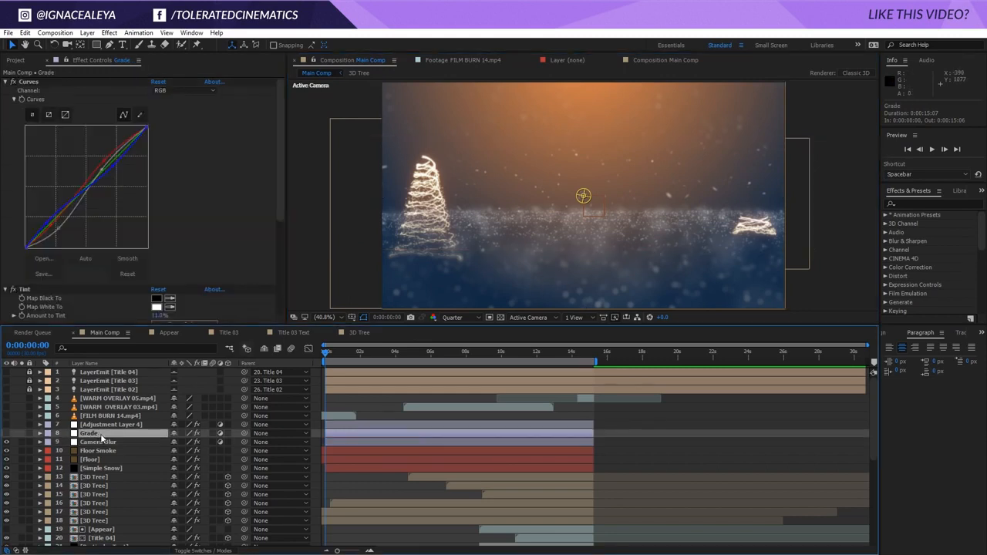
left_click(7, 434)
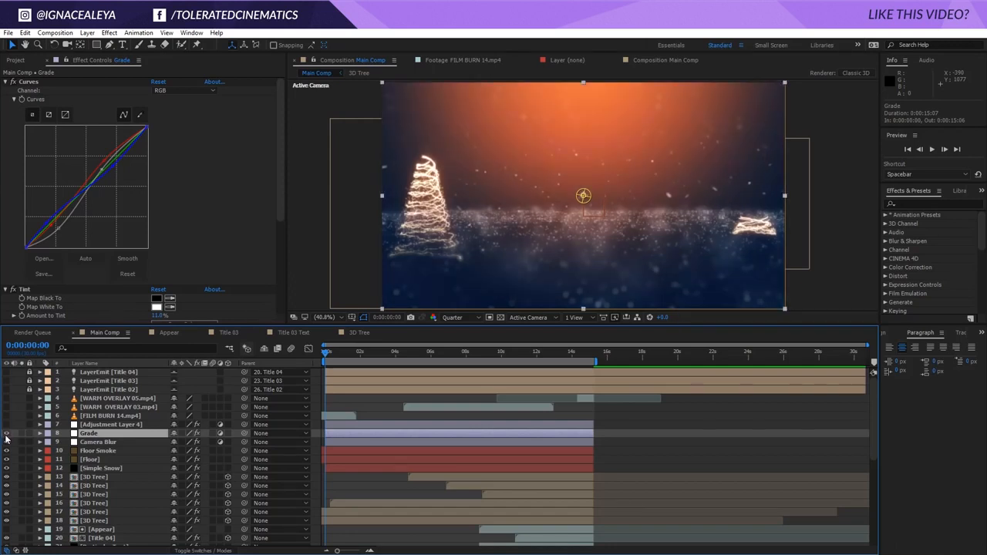
- Compare the scene with and without the Grade layer's Curves effect, and review its Tint and Glow settings
left_click(13, 81)
left_click(12, 82)
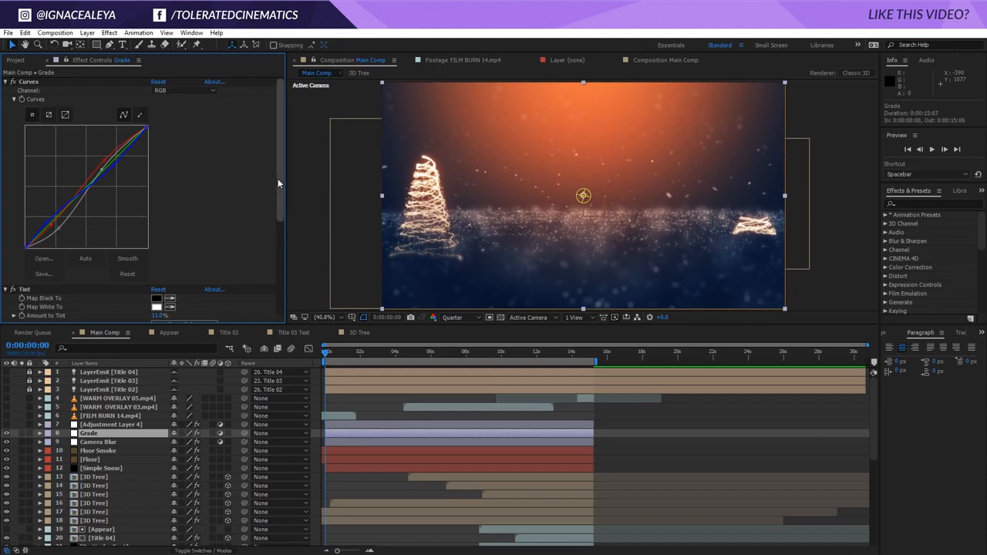
scroll(184, 230, "down", 3)
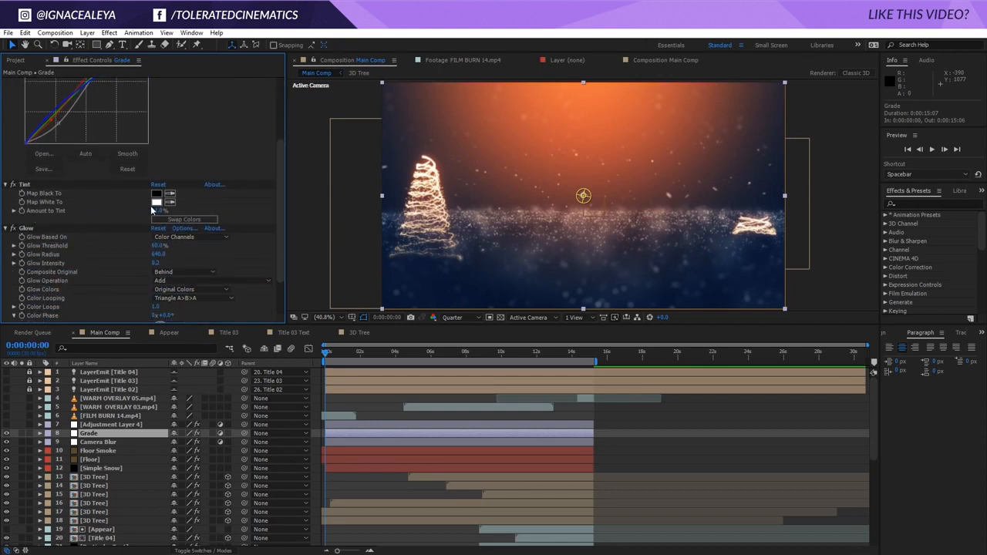
scroll(278, 221, "down", 3)
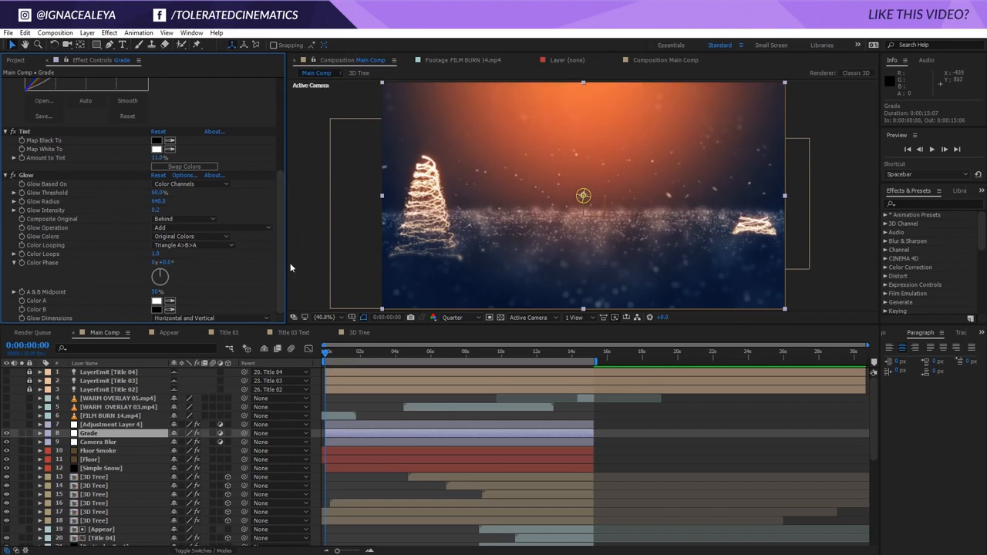
- Turn on Adjustment Layer 4 with its elliptical mask and Curves effect, and compare the scene with and without it
left_click(105, 425)
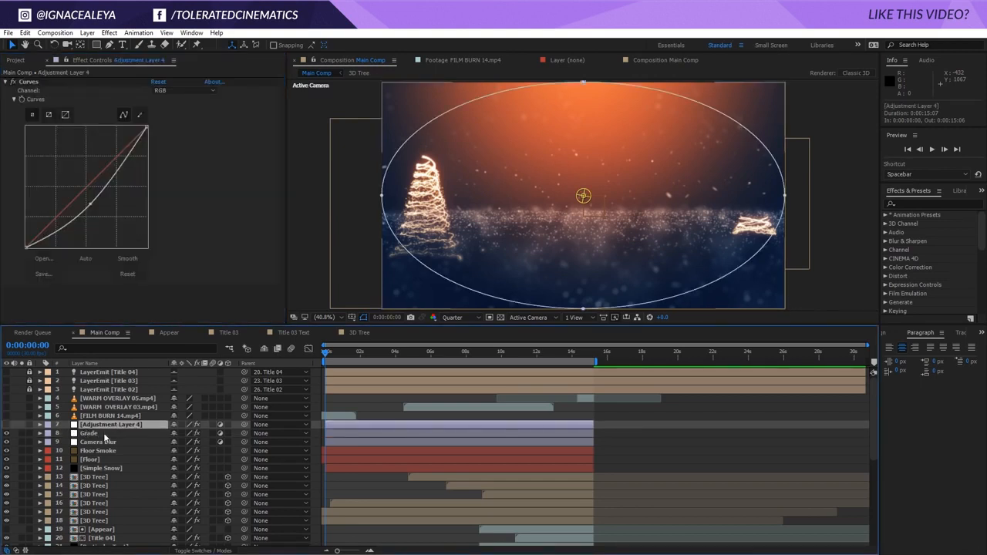
left_click(7, 425)
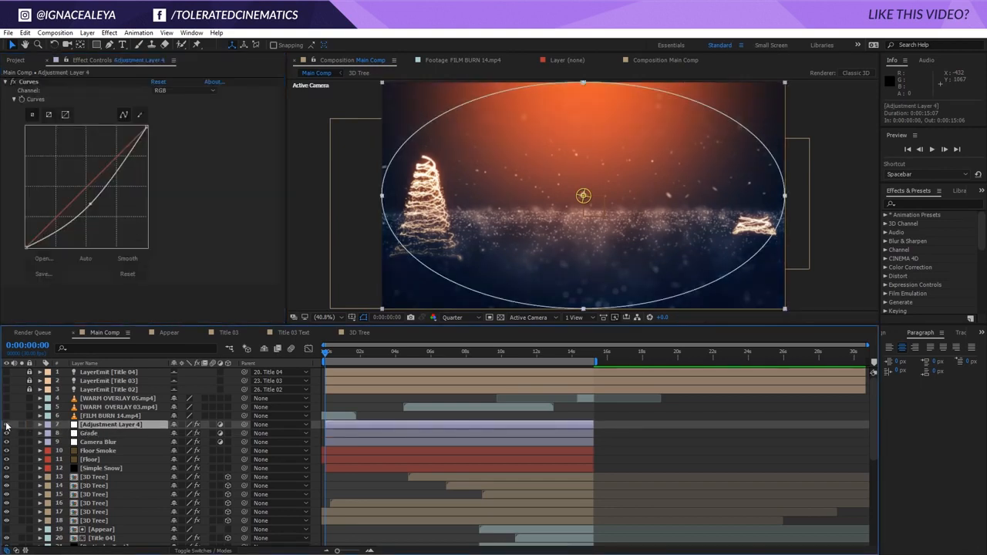
left_click(7, 425)
left_click(7, 425)
- Turn on the FILM BURN 14, WARM OVERLAY 03 and WARM OVERLAY 05 footage layers, and check them in the timeline
left_click(104, 416)
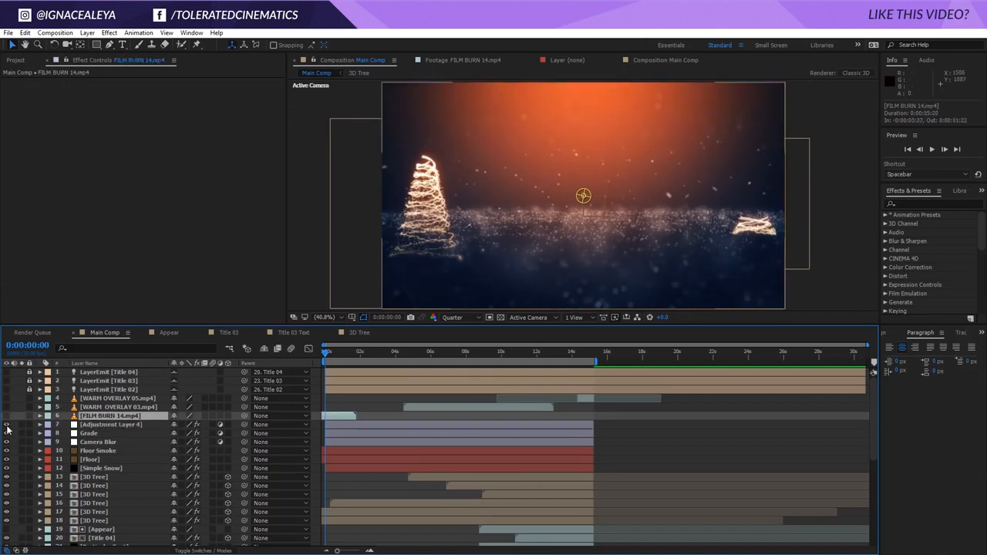
left_click(7, 416)
left_click(7, 407)
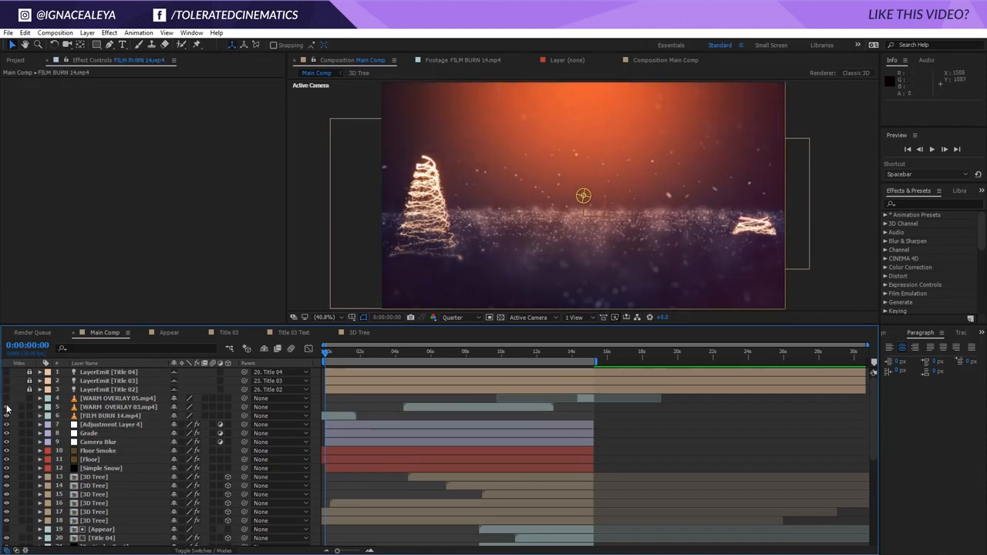
left_click(7, 399)
left_click(343, 416)
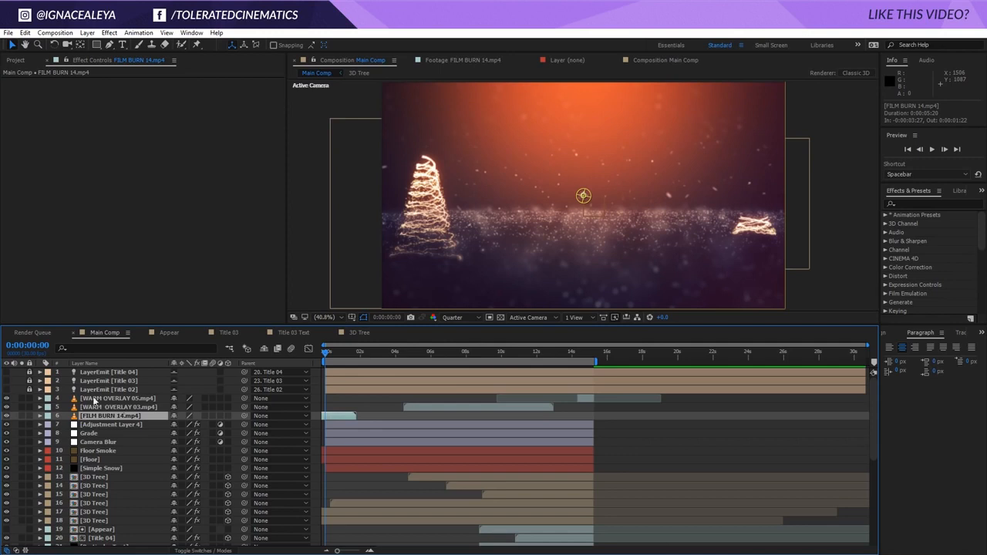
left_click_drag(338, 354, 303, 371)
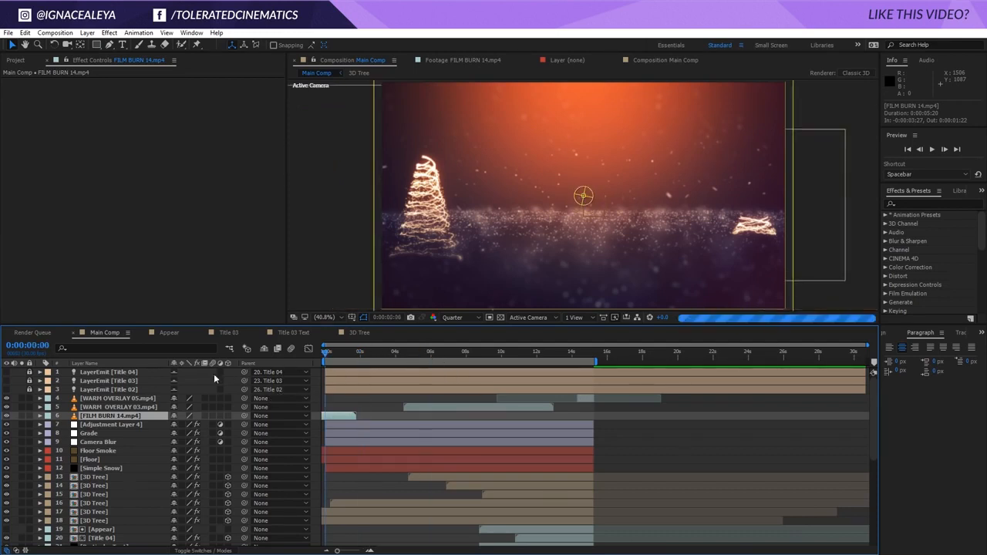
left_click(131, 399)
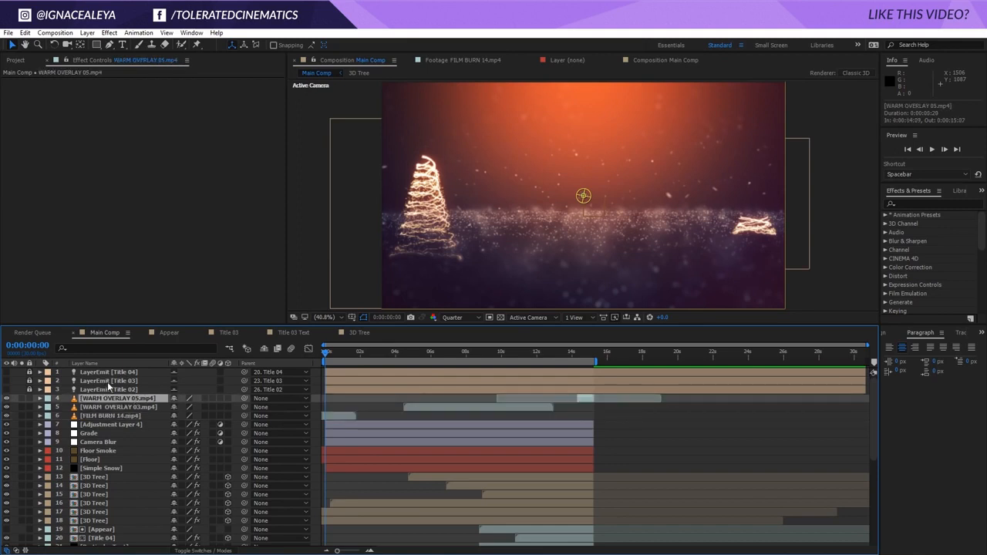
- Collapse the properties of the Title 01 Particular Text layer (layer 31) and look over the surrounding layers
scroll(116, 432, "down", 1)
scroll(110, 459, "down", 5)
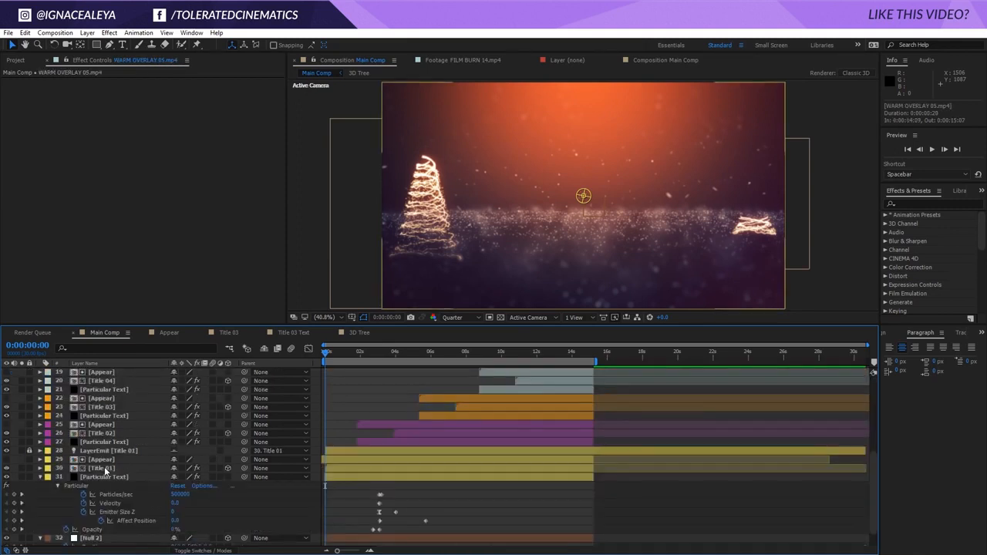
left_click(100, 478)
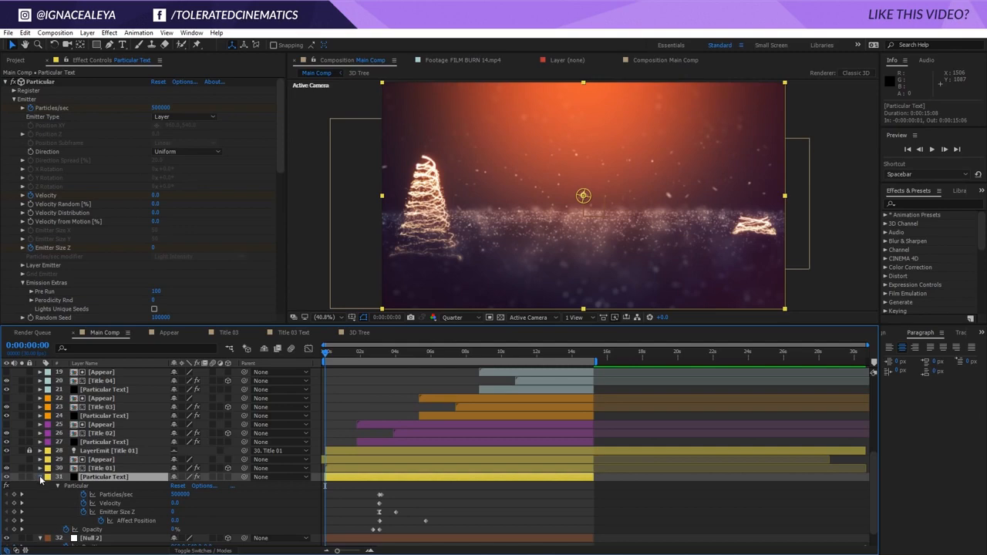
left_click(40, 477)
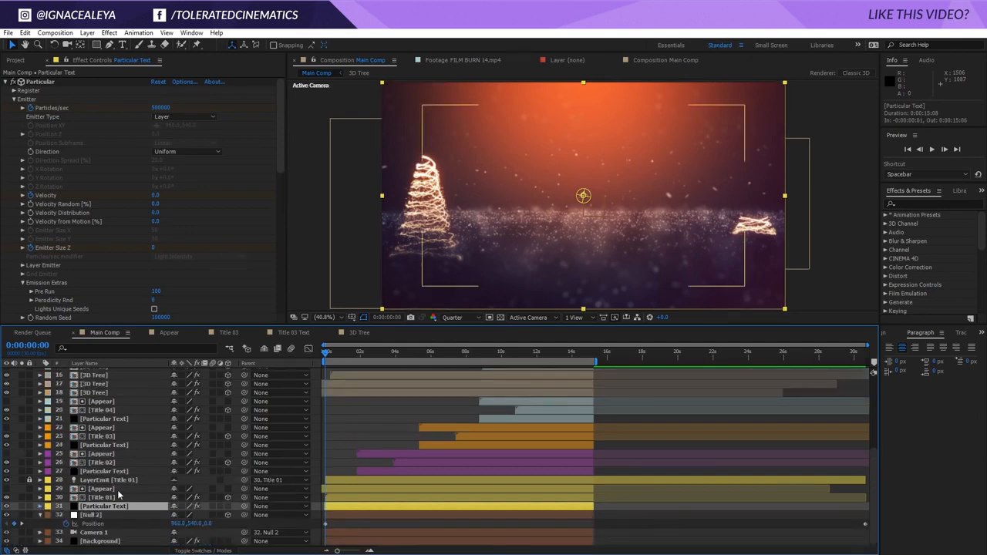
scroll(116, 497, "up", 5)
scroll(117, 490, "down", 5)
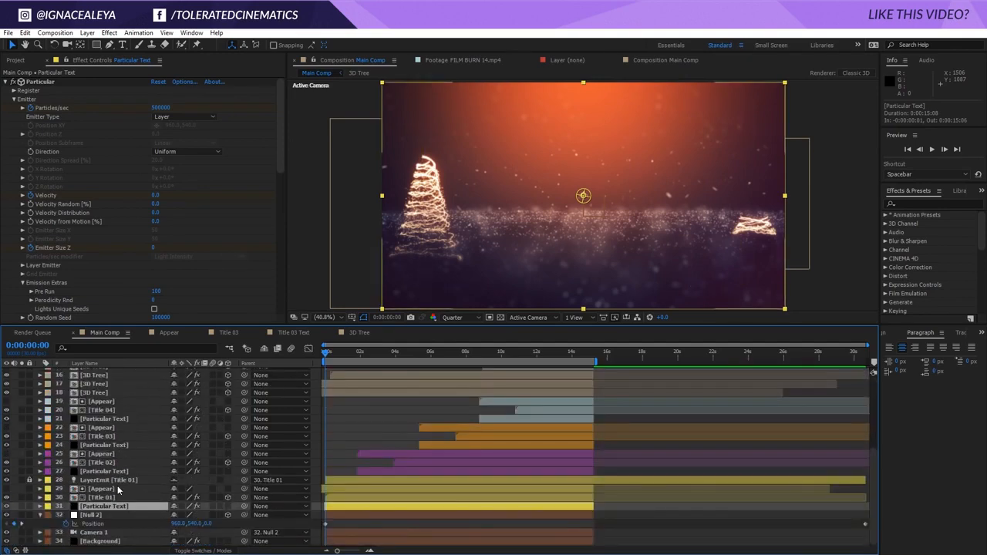
- Return to the upper layers of the stack and move the current time to 0:00:03:14
scroll(118, 485, "up", 5)
left_click_drag(329, 353, 373, 390)
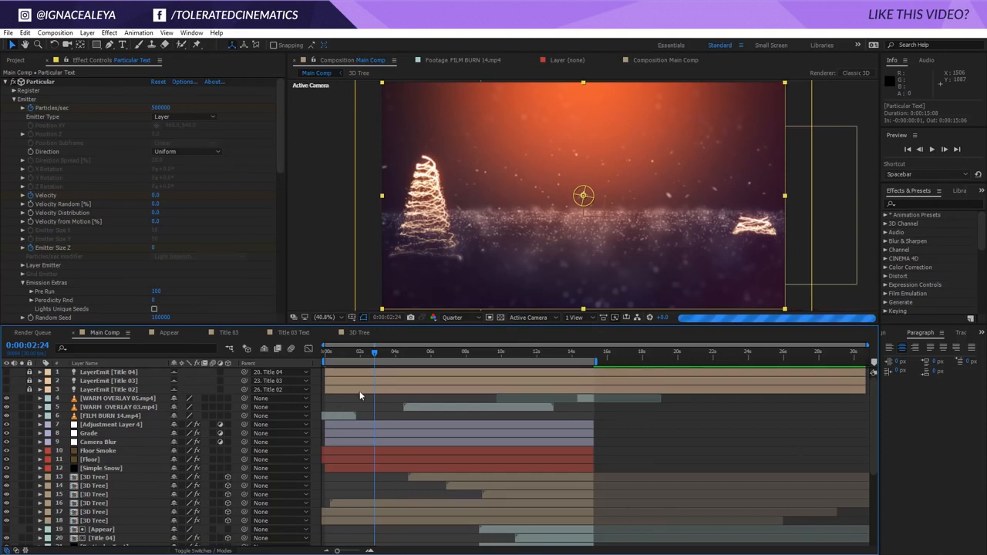
left_click_drag(375, 359, 385, 361)
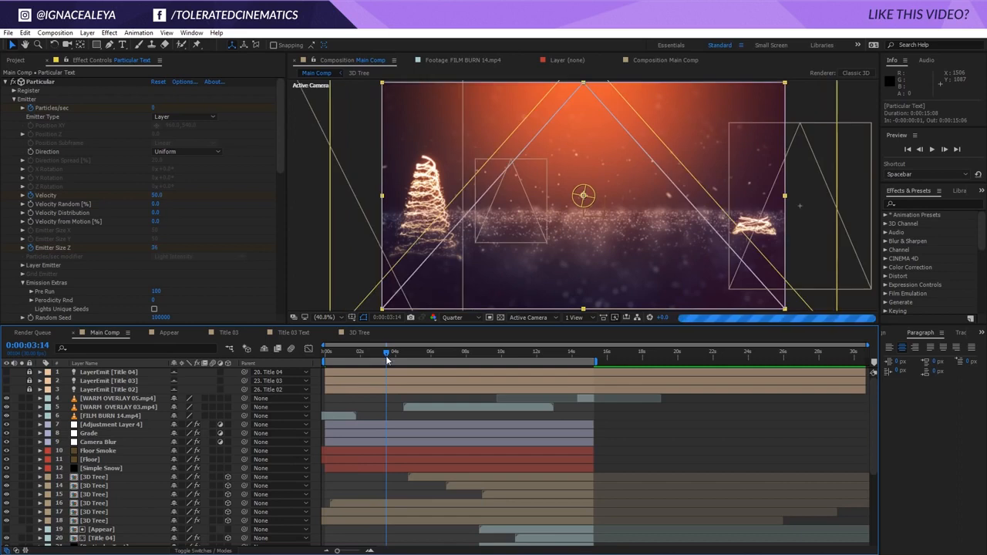